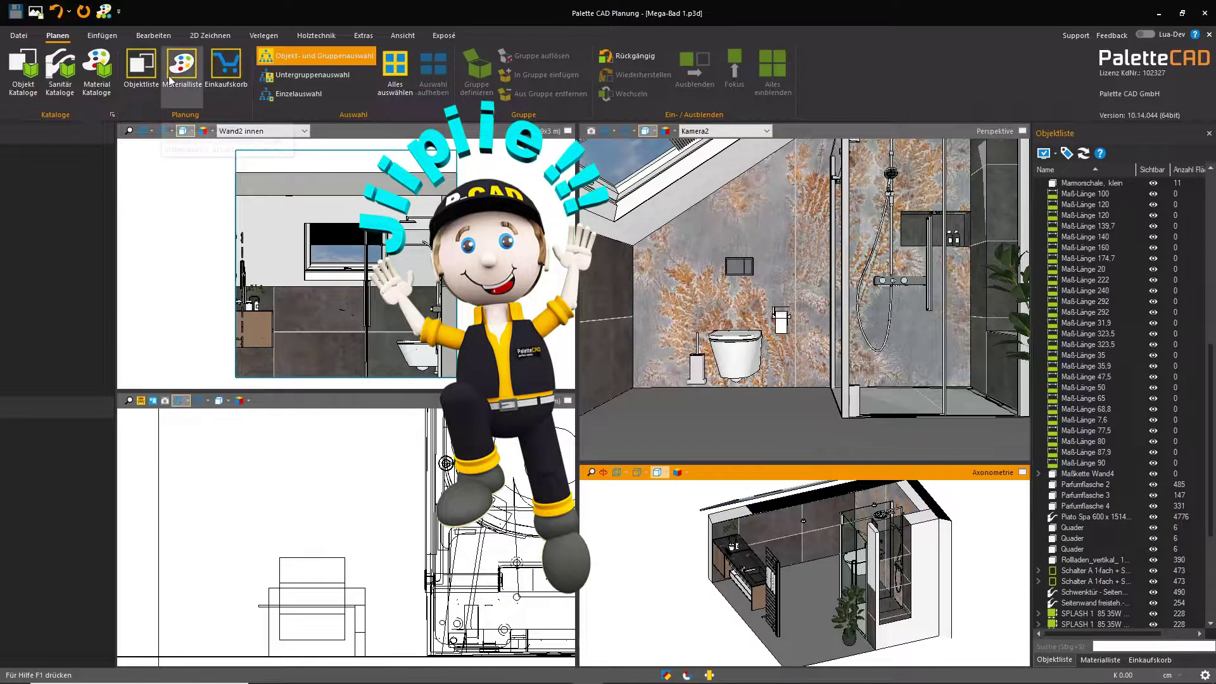
# Open the Fliesentafeln catalog of tile panels with equal joint width
pyautogui.click(24, 63)
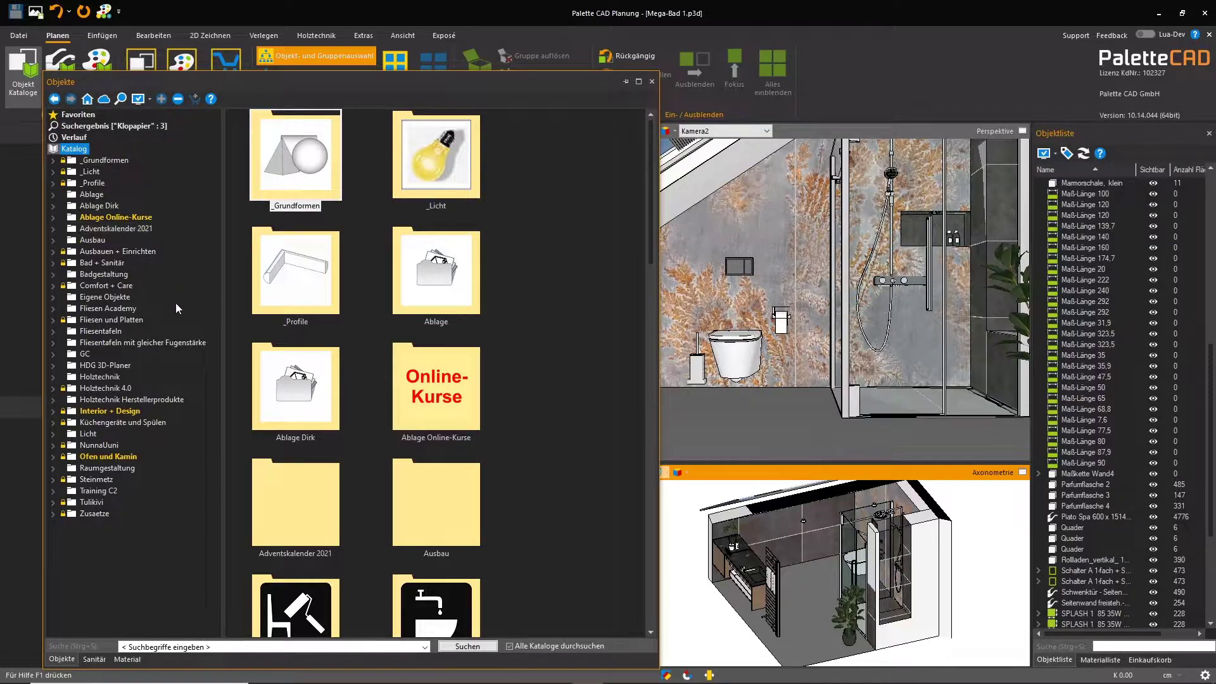
pyautogui.click(101, 331)
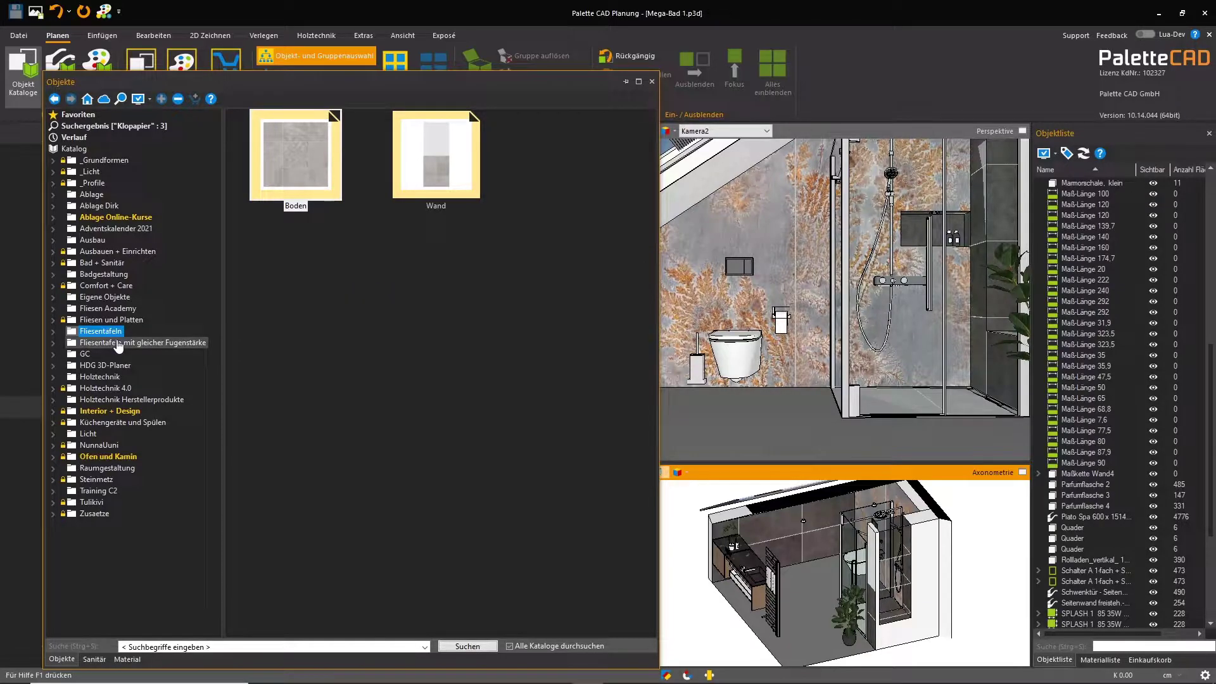
pyautogui.click(119, 343)
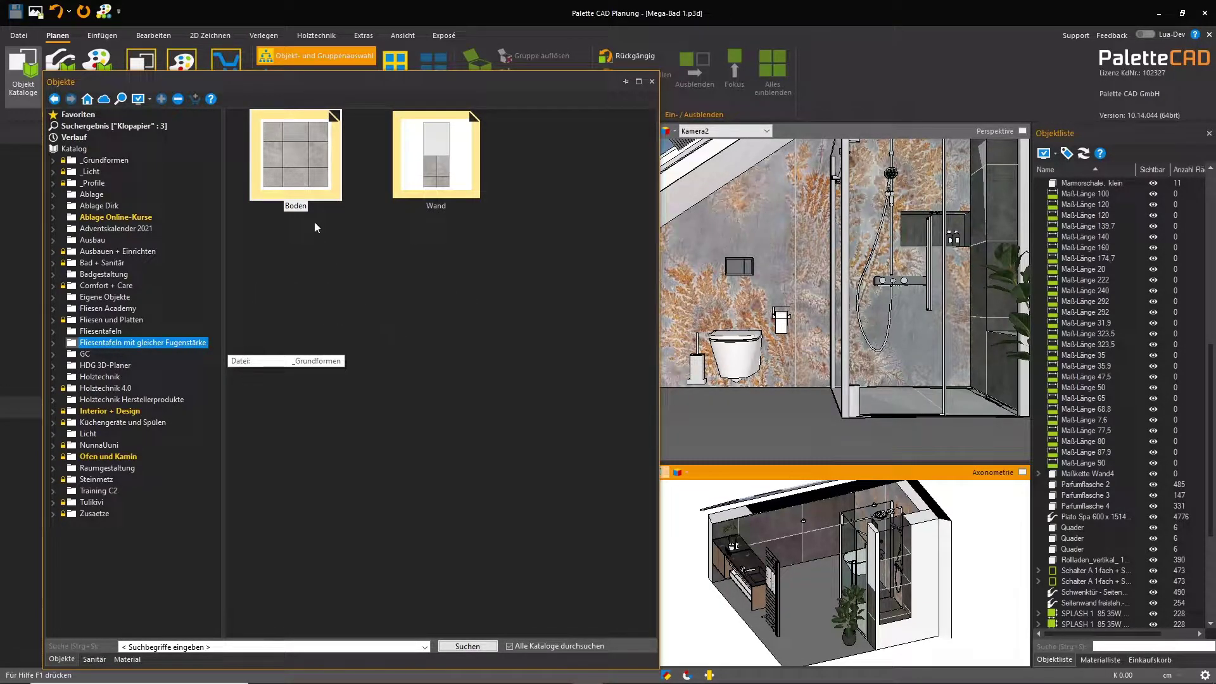
# Lay the grey hexagonal 12_hexagonal_grau_17,5 panel from the Boden folder on the 'Mega-Bad 1' floor
pyautogui.click(312, 168)
pyautogui.doubleClick(311, 167)
pyautogui.scroll(-5, 519, 366)
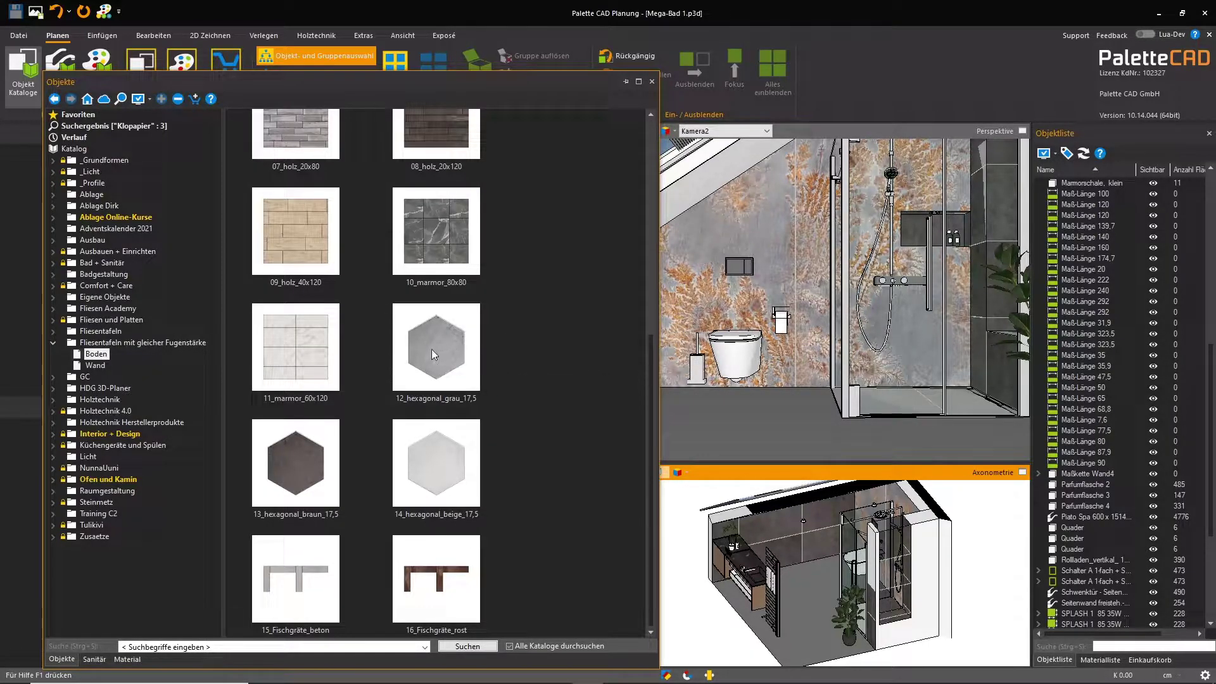
pyautogui.moveTo(431, 348); pyautogui.dragTo(804, 633)
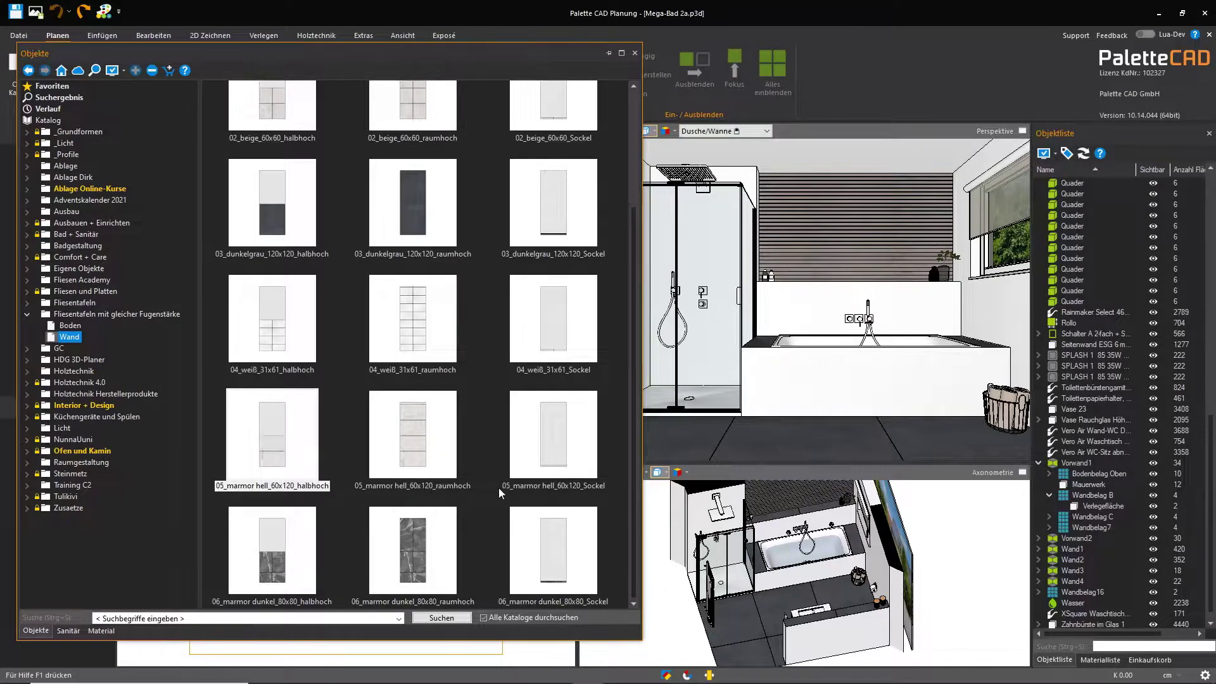
# Tile the bathtub front and the wall above it with 03_dunkelgrau raumhoch, undoing a first marble try
pyautogui.moveTo(422, 455); pyautogui.dragTo(959, 532)
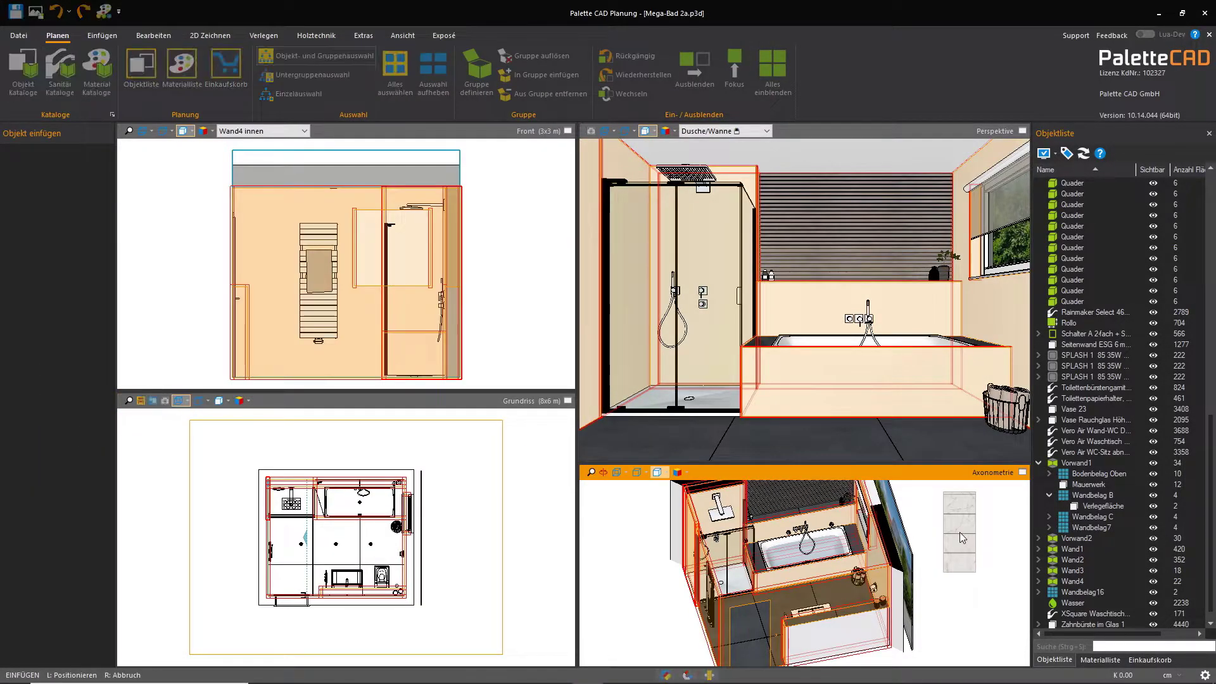
pyautogui.click(960, 532)
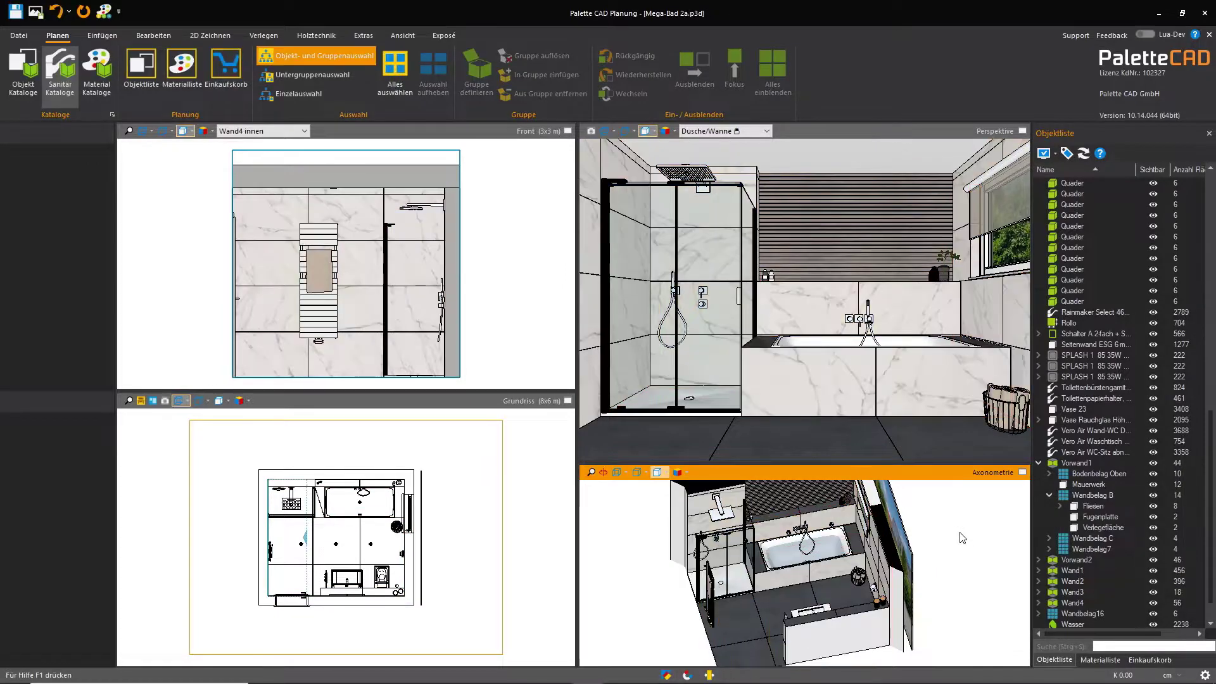
pyautogui.hotkey('ctrl', 'z')
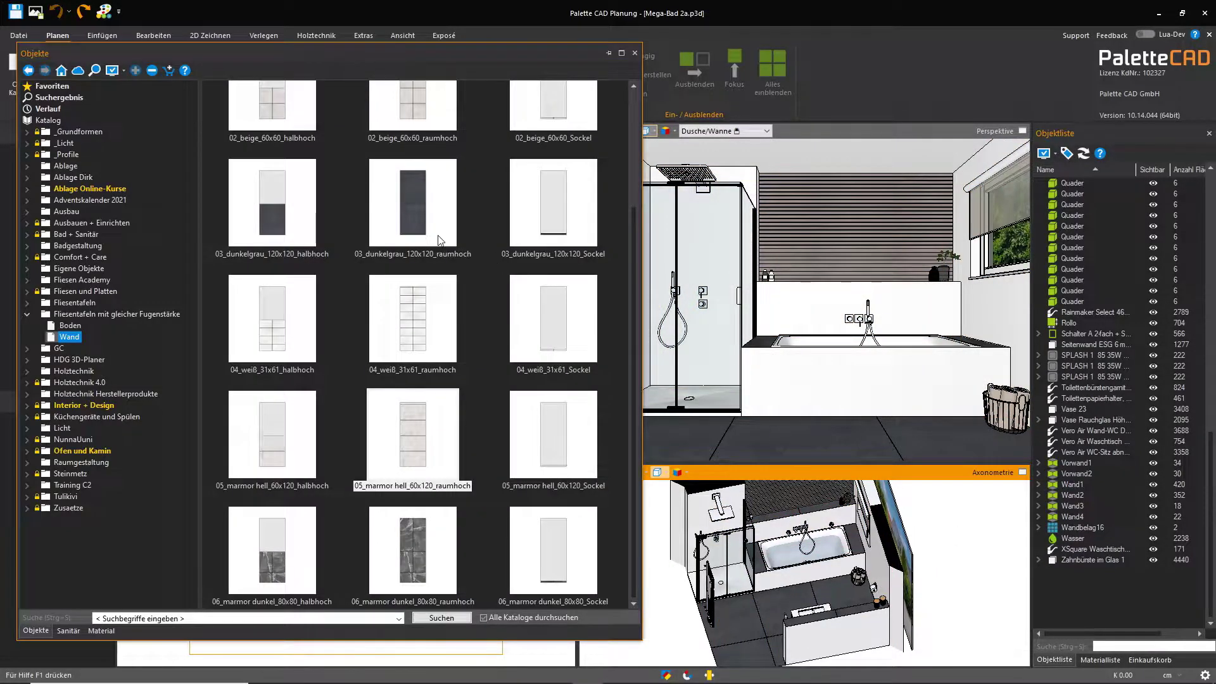
pyautogui.moveTo(440, 240); pyautogui.dragTo(813, 569)
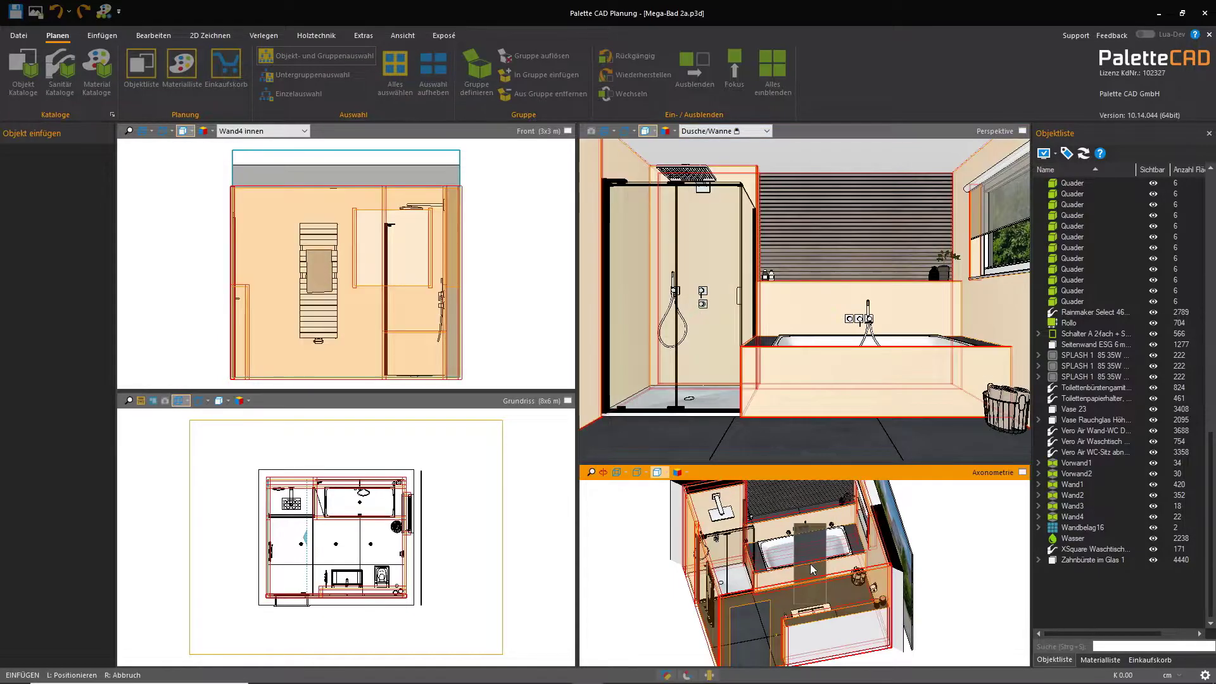
pyautogui.click(801, 578)
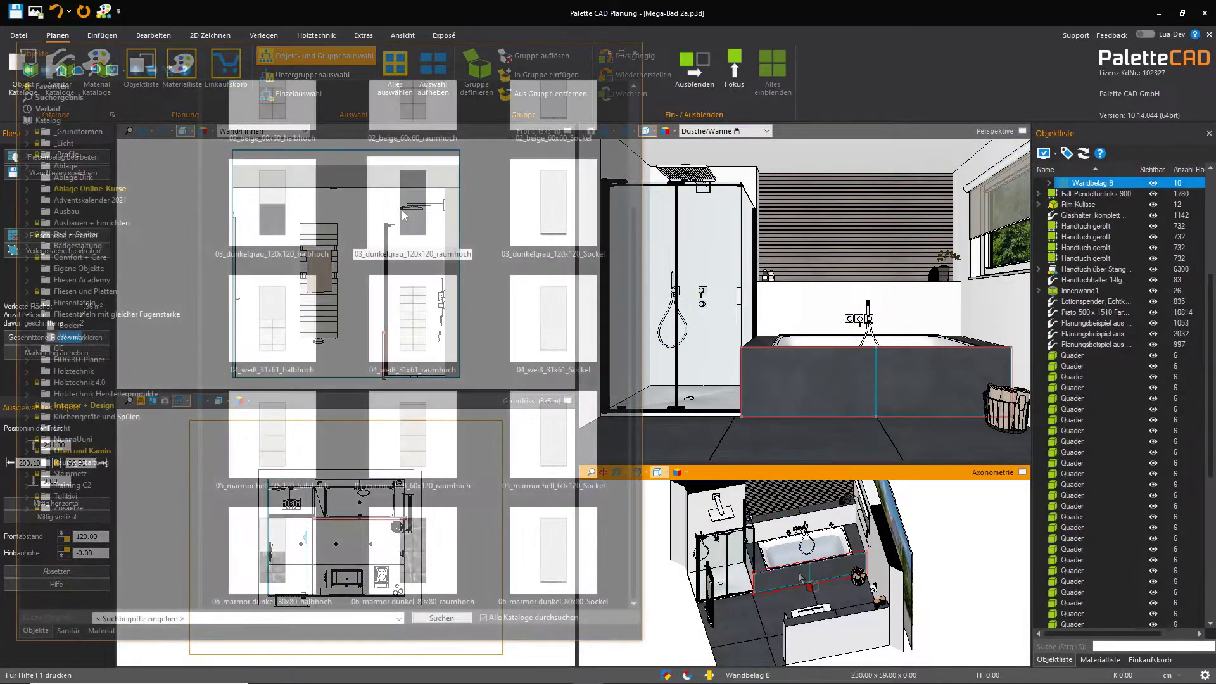
pyautogui.moveTo(403, 215); pyautogui.dragTo(791, 317)
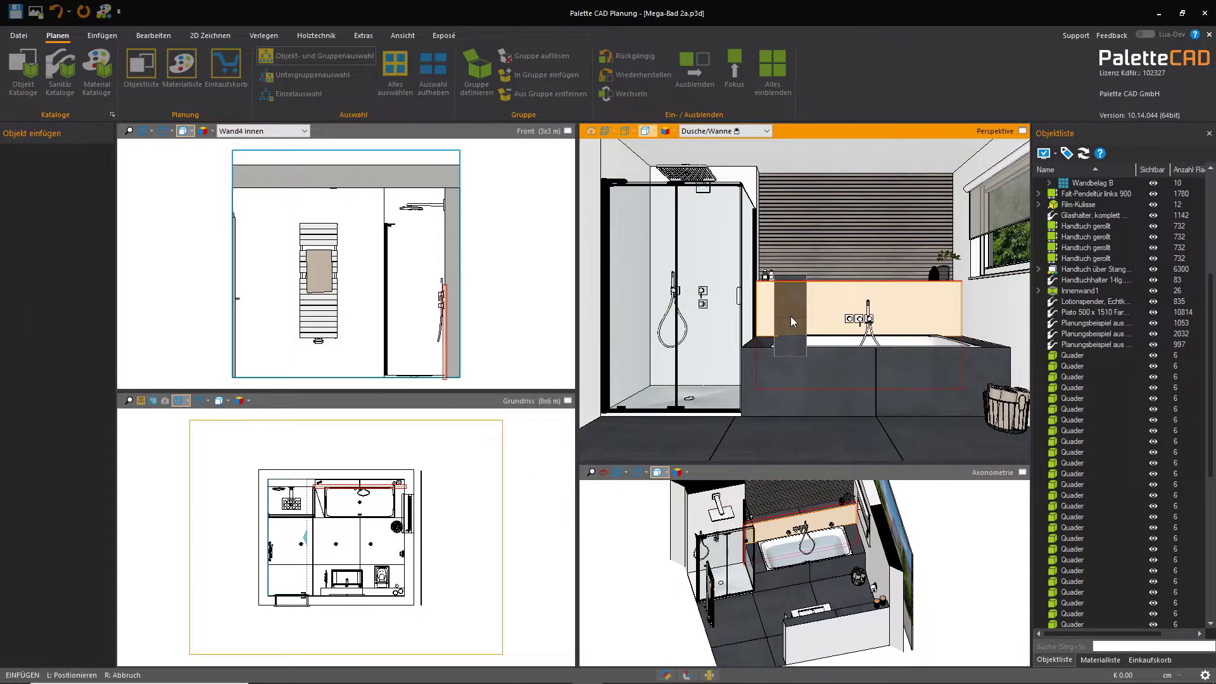
pyautogui.click(790, 317)
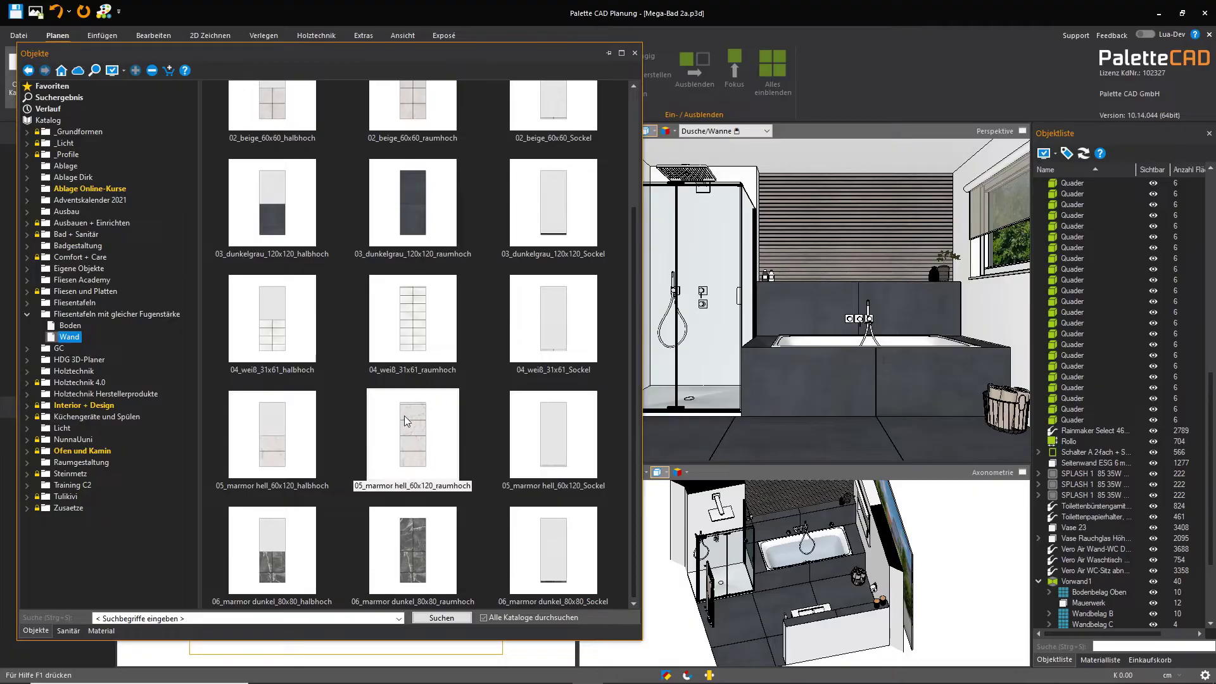
# Cover the shower wall with 05_marmor hell raumhoch and the front wall with the half-height marble panel
pyautogui.moveTo(406, 421); pyautogui.dragTo(407, 205)
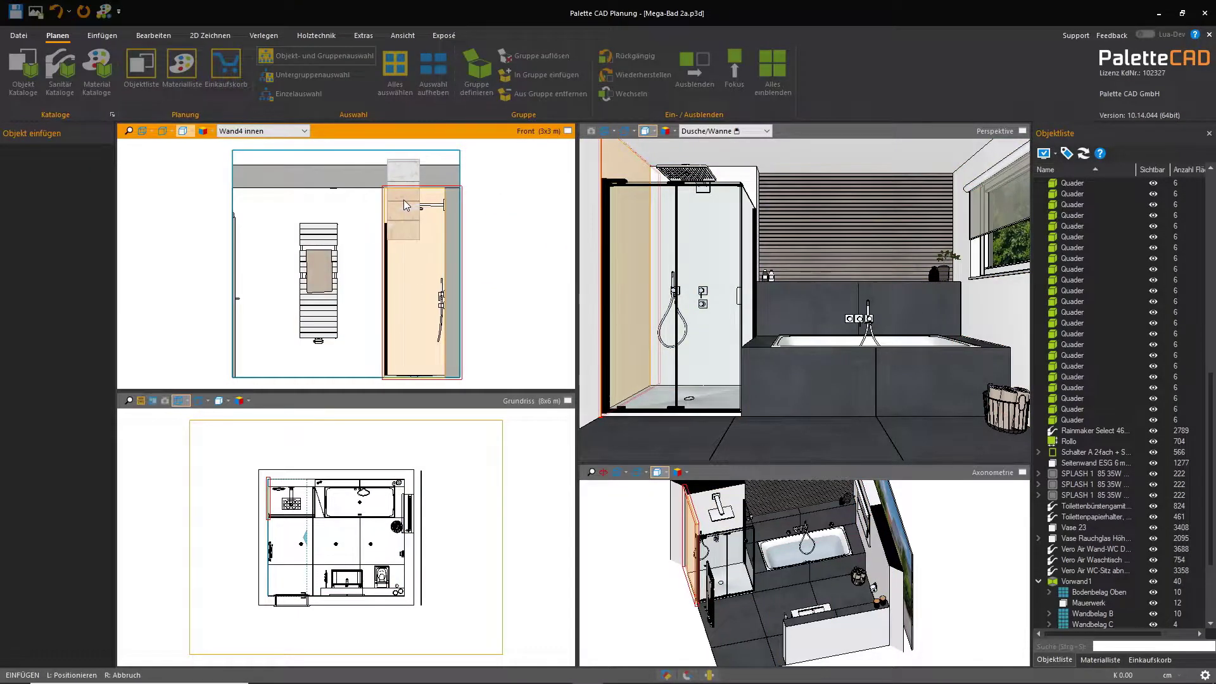
pyautogui.click(407, 204)
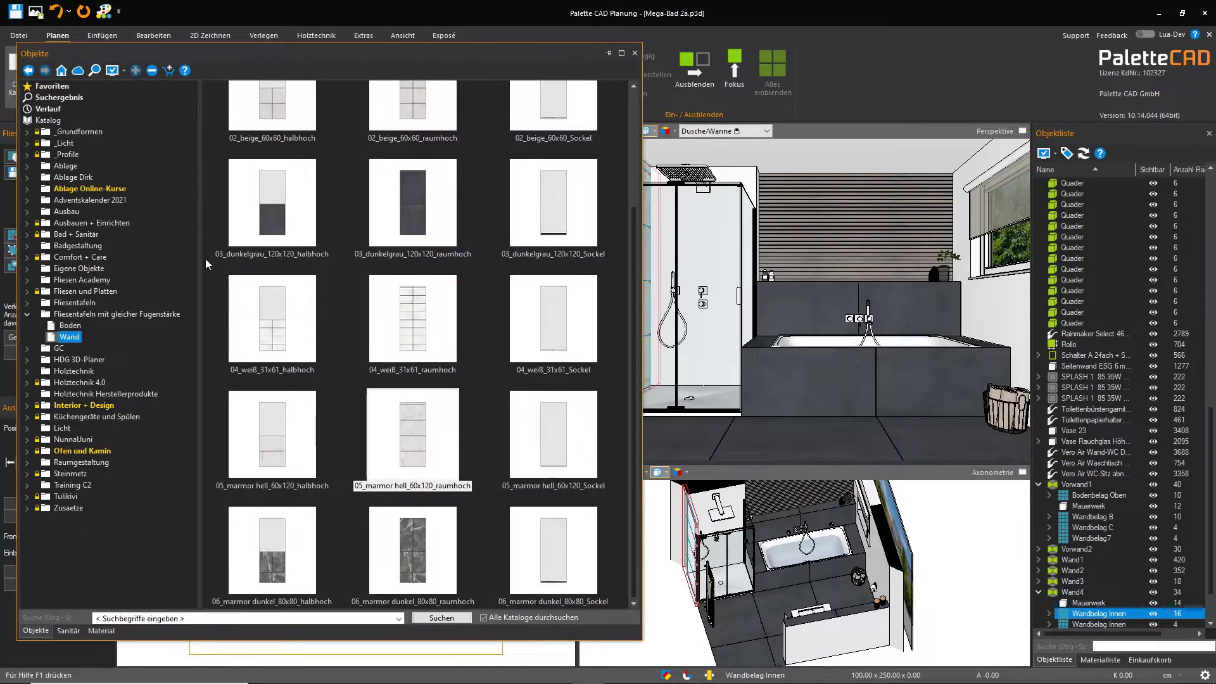
pyautogui.moveTo(278, 410); pyautogui.dragTo(273, 219)
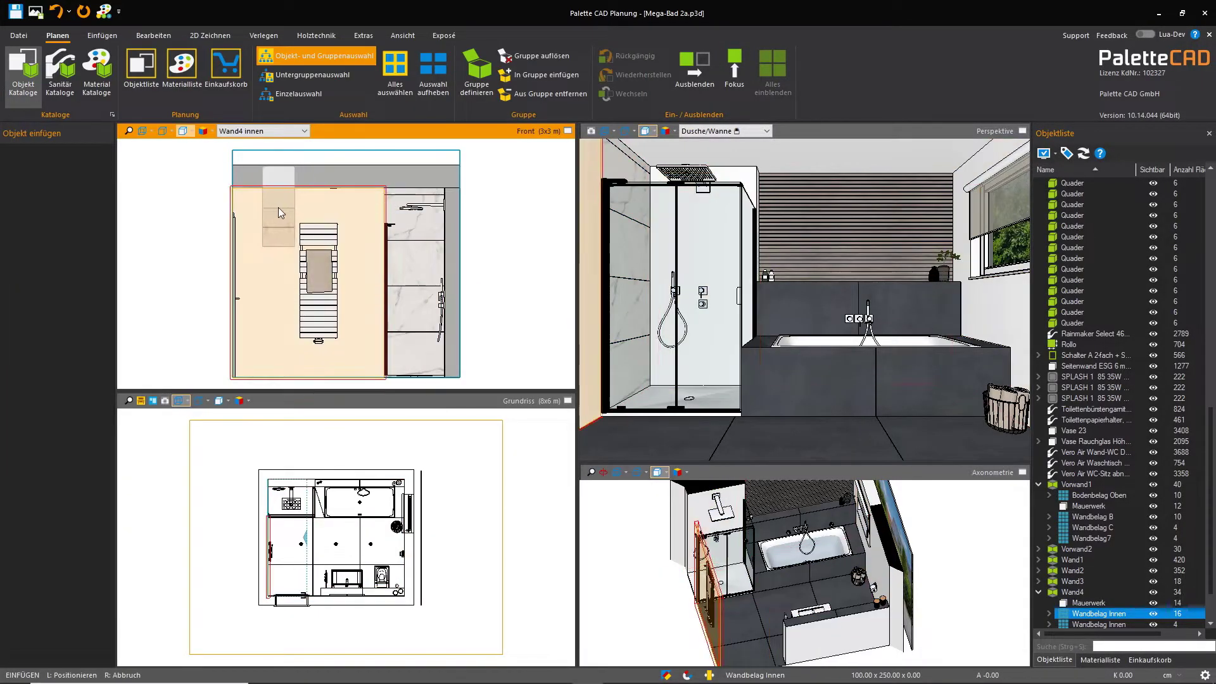
pyautogui.click(274, 220)
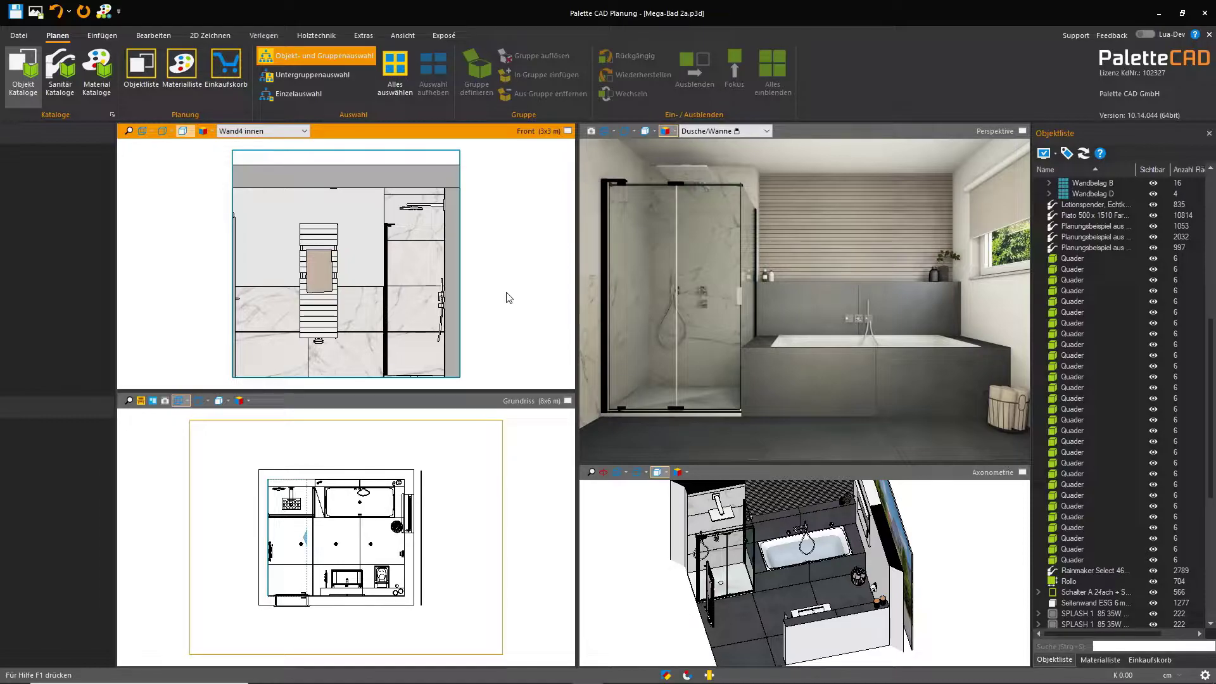
# In the Wandfliesen dialog, stack tiles up to 120.20 cm under grey plaster reaching 250 cm
pyautogui.click(275, 36)
pyautogui.click(162, 64)
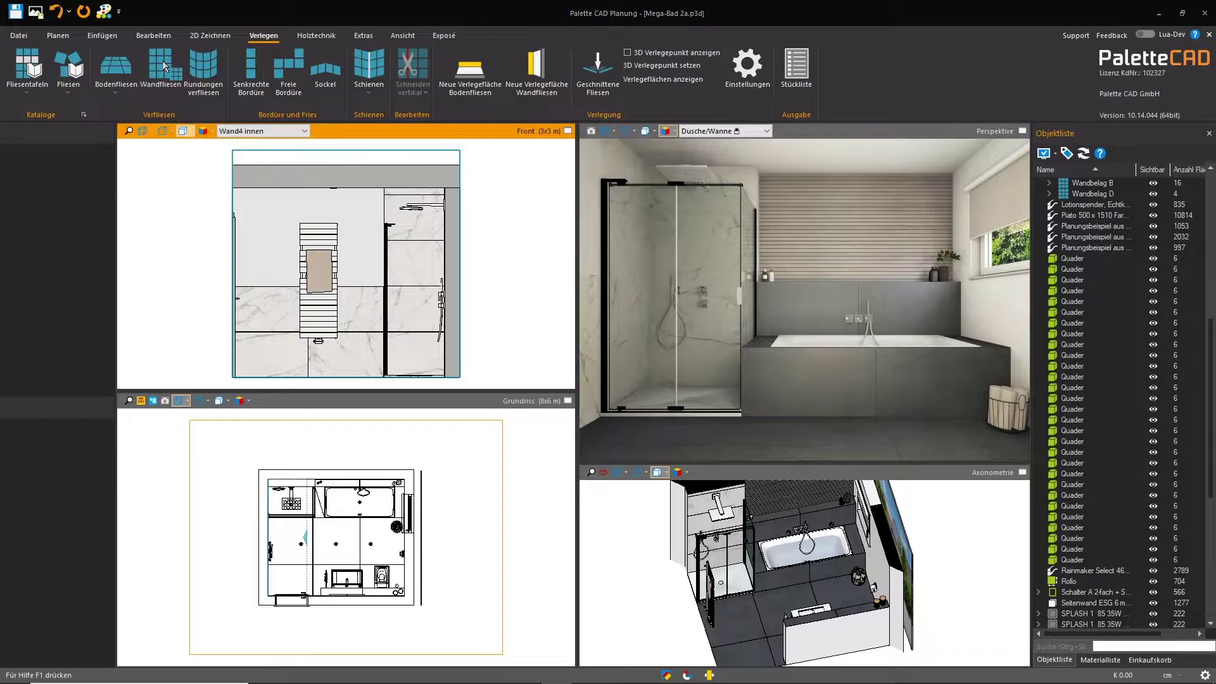
pyautogui.moveTo(187, 44)
pyautogui.mouseDown()
pyautogui.moveTo(341, 334)
pyautogui.moveTo(416, 274)
pyautogui.mouseUp()
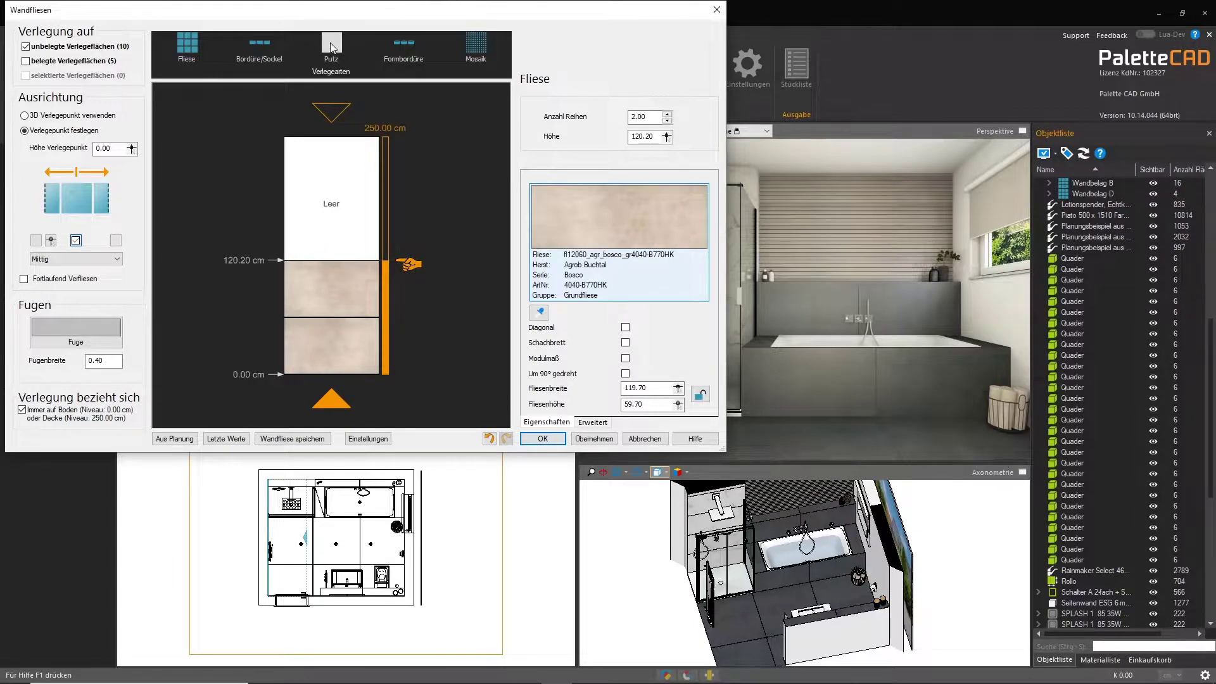
pyautogui.moveTo(331, 47); pyautogui.dragTo(352, 217)
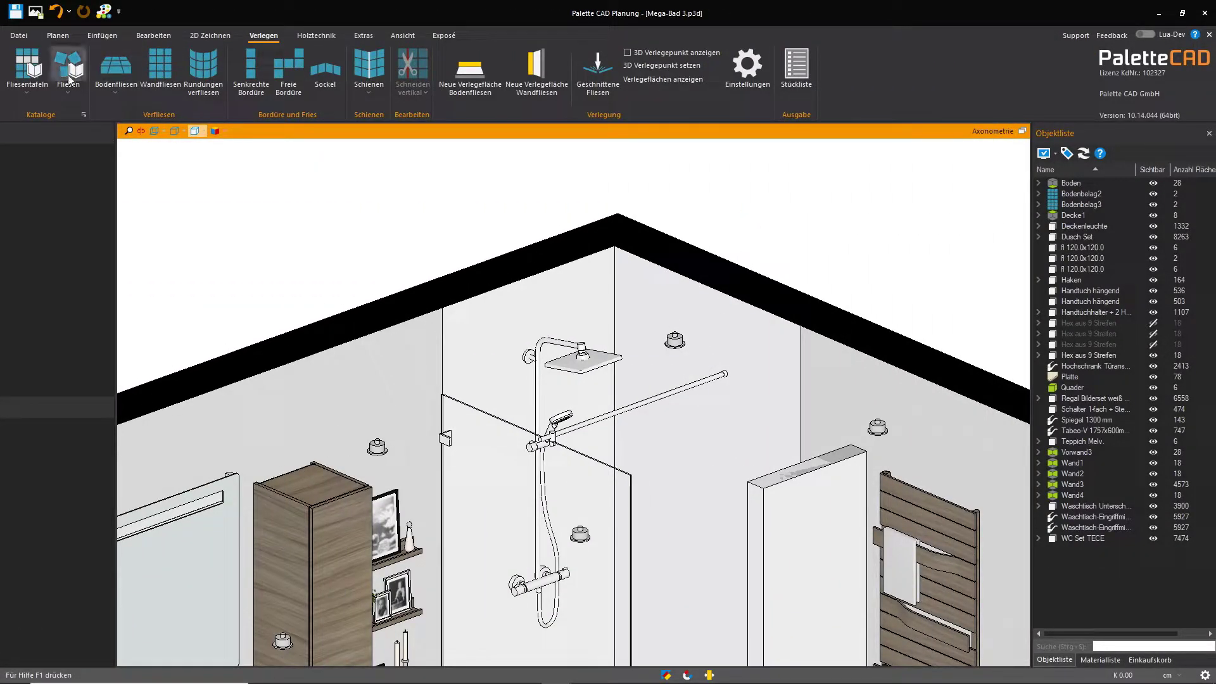
# Apply the hex tile panel from the own tile panels catalog to the shower wall
pyautogui.click(29, 67)
pyautogui.doubleClick(566, 172)
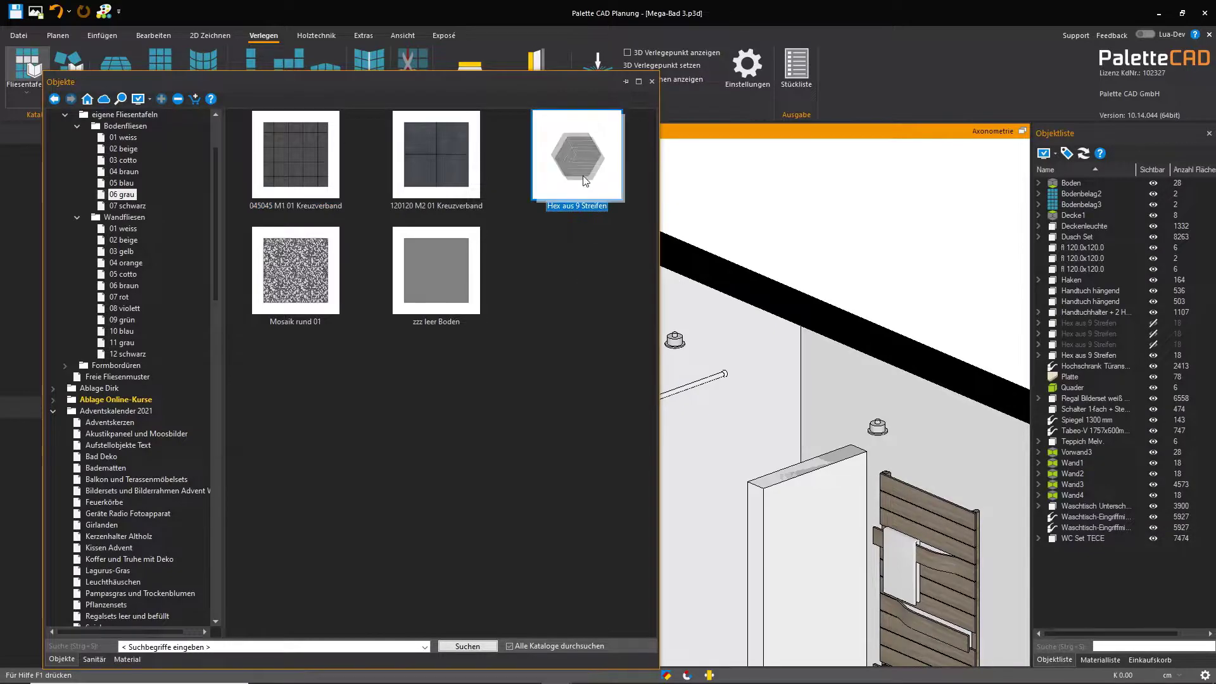
pyautogui.click(780, 241)
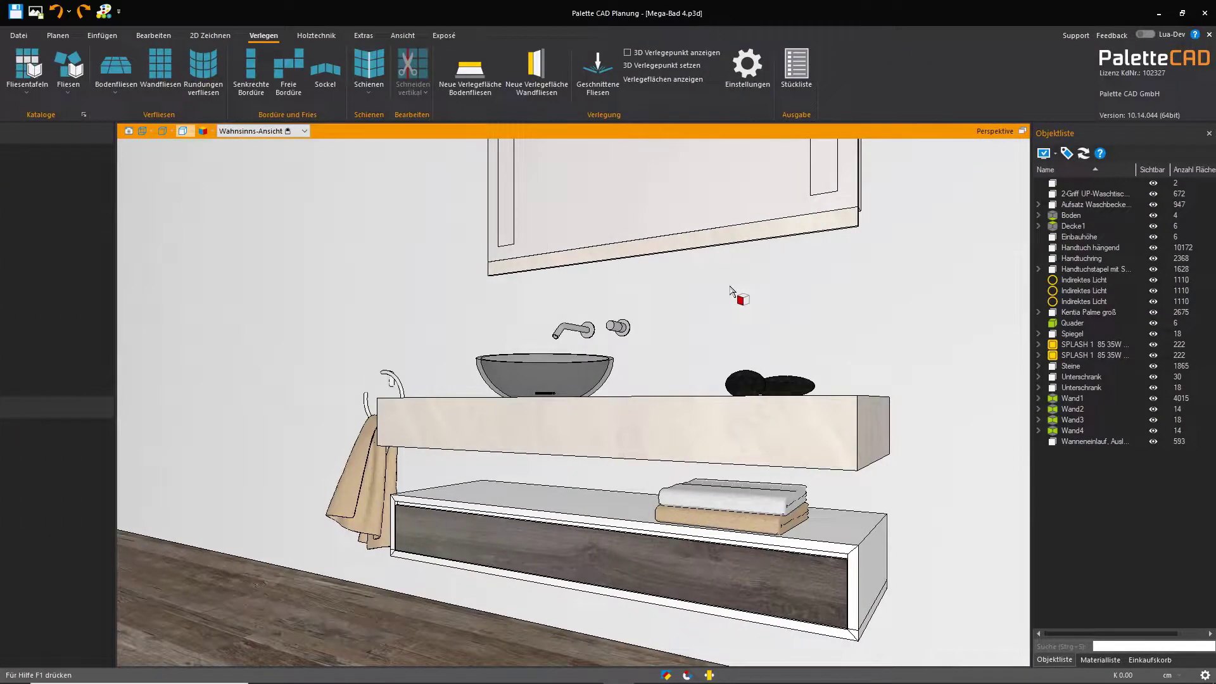
# Place the brown '120x60 hell + Bahnen 01' wood panel from Wandfliesen > 06 braun on the vanity wall
pyautogui.click(27, 67)
pyautogui.doubleClick(430, 136)
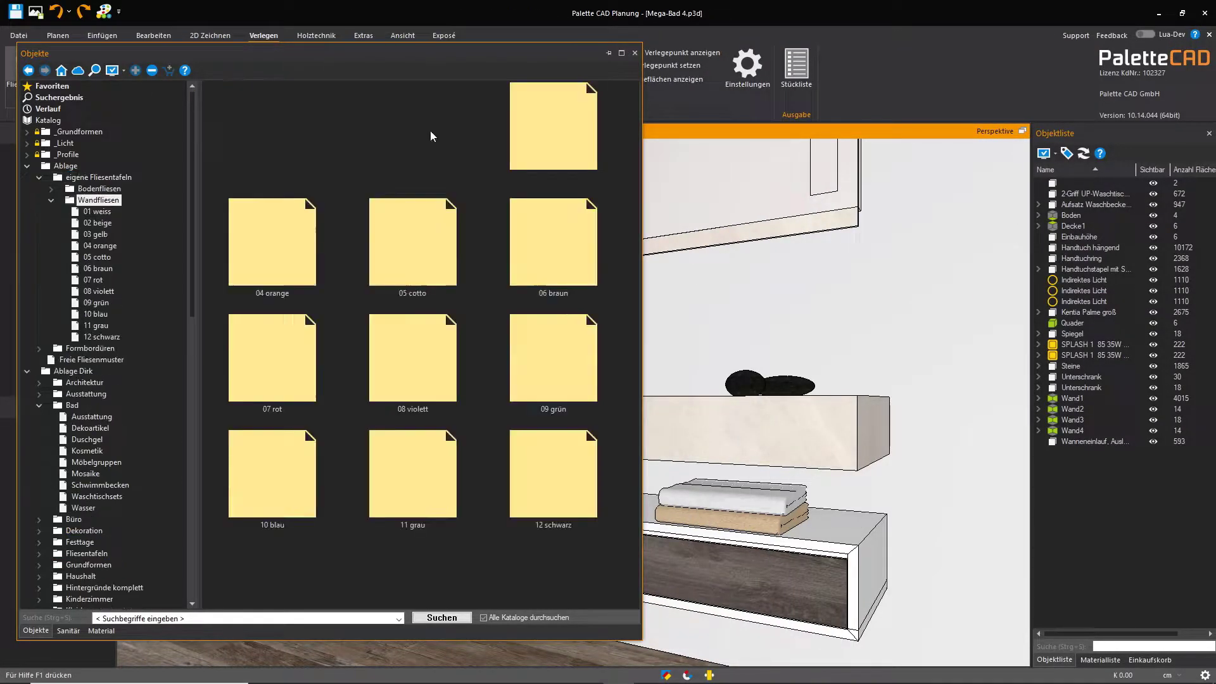
pyautogui.doubleClick(539, 269)
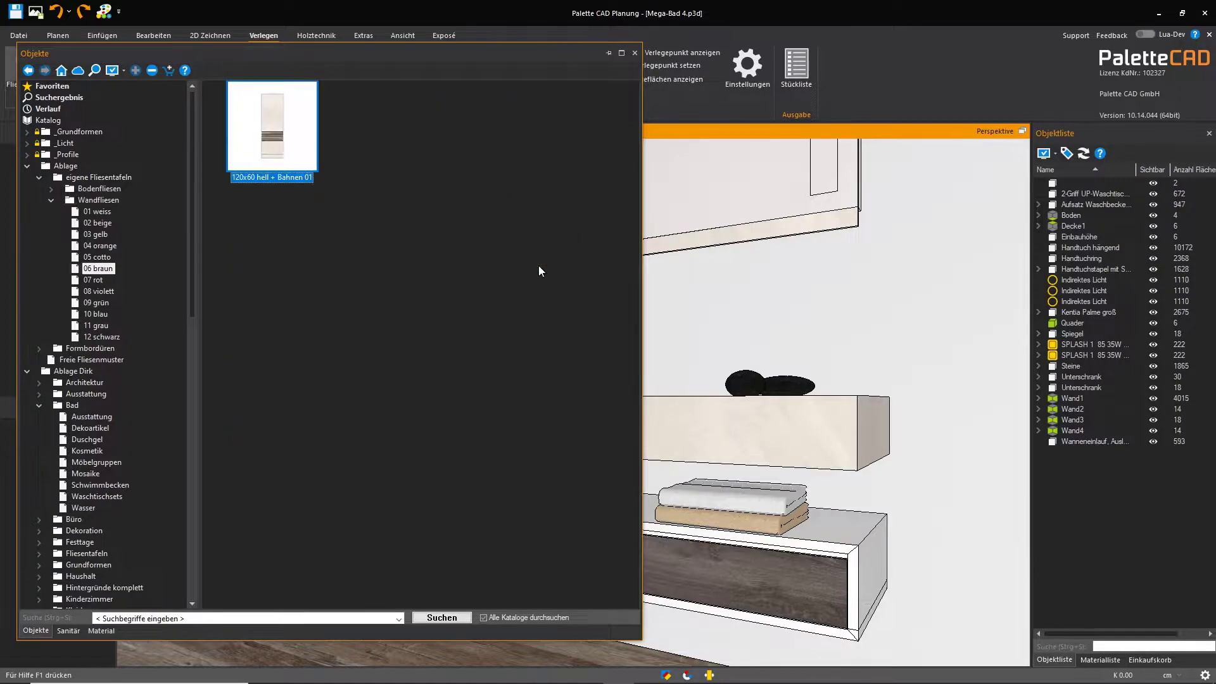
pyautogui.moveTo(298, 155); pyautogui.dragTo(902, 301)
pyautogui.click(949, 308)
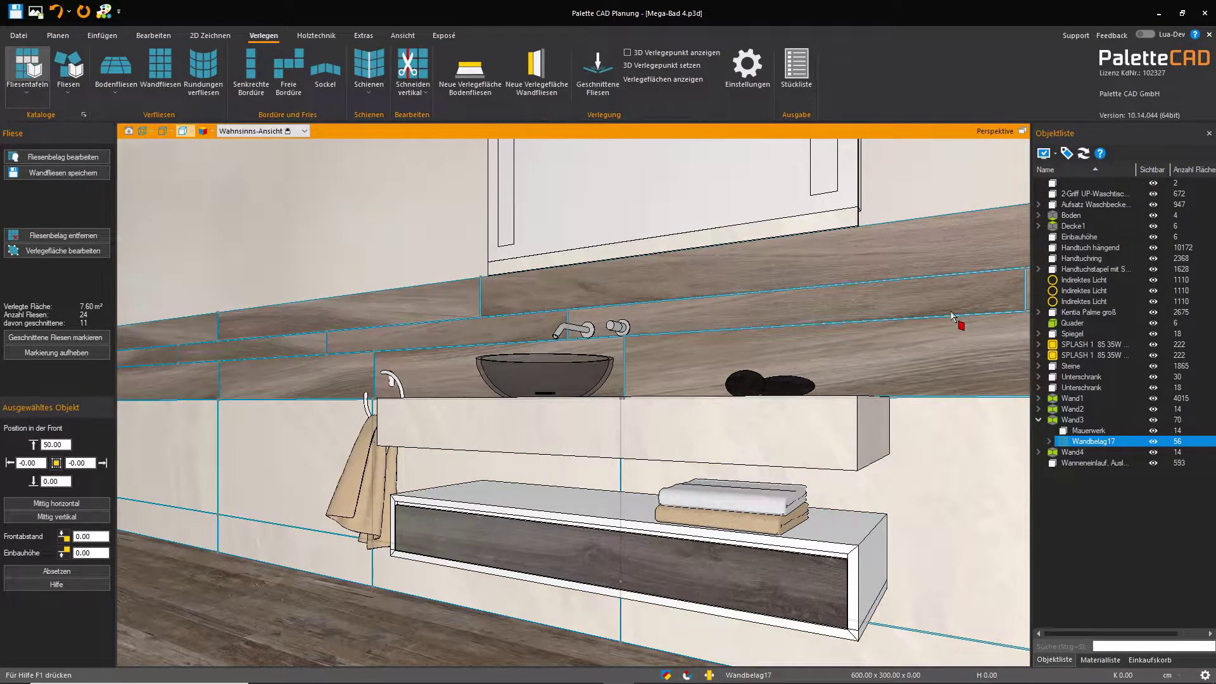
pyautogui.press('Escape')
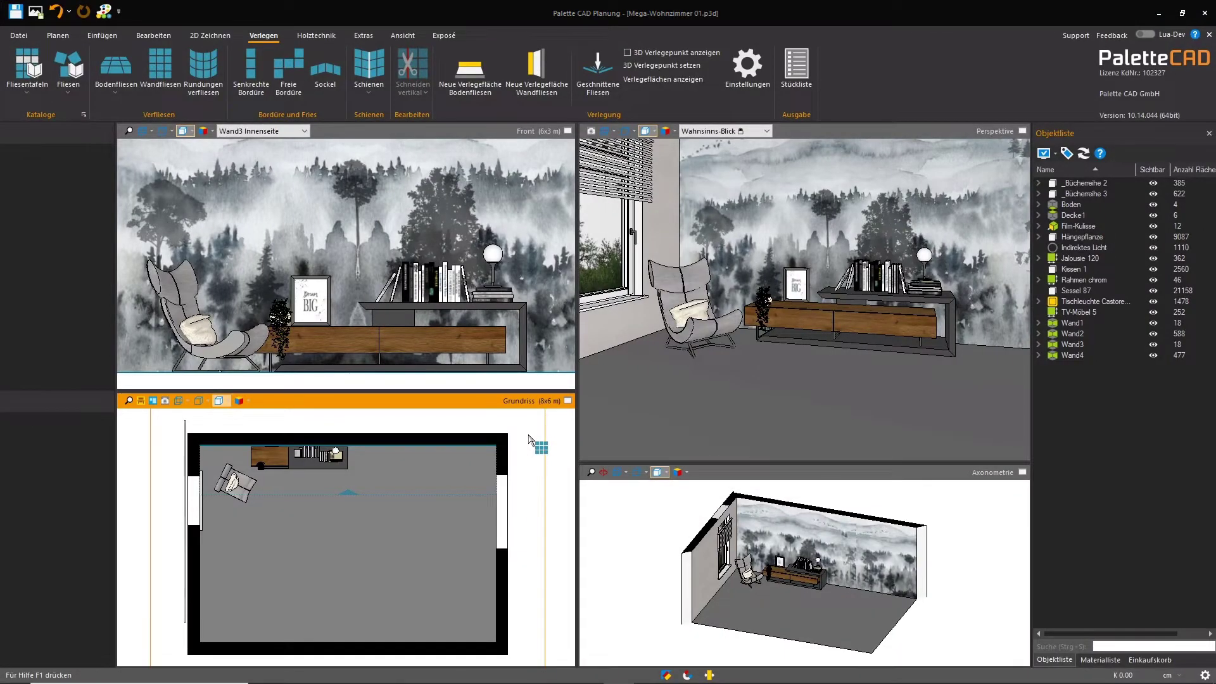
# Lay the 'Laminatboden Fischgrät 01' herringbone laminate on the living-room floor
pyautogui.click(27, 67)
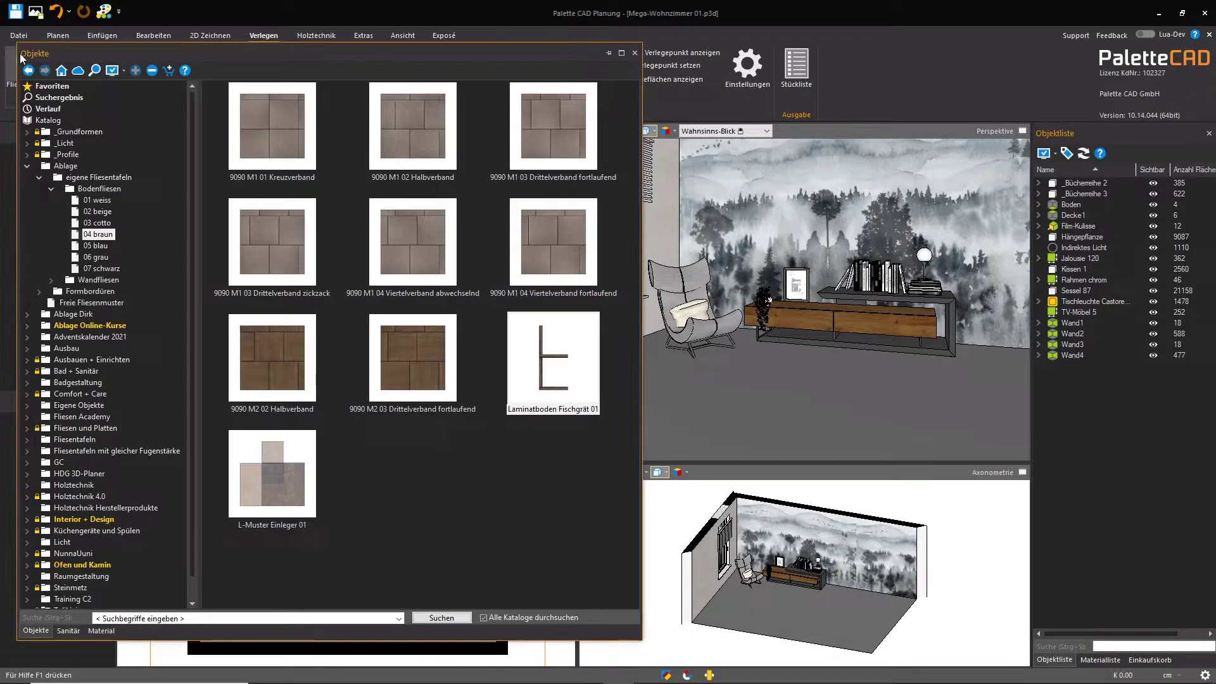
pyautogui.moveTo(560, 356); pyautogui.dragTo(751, 389)
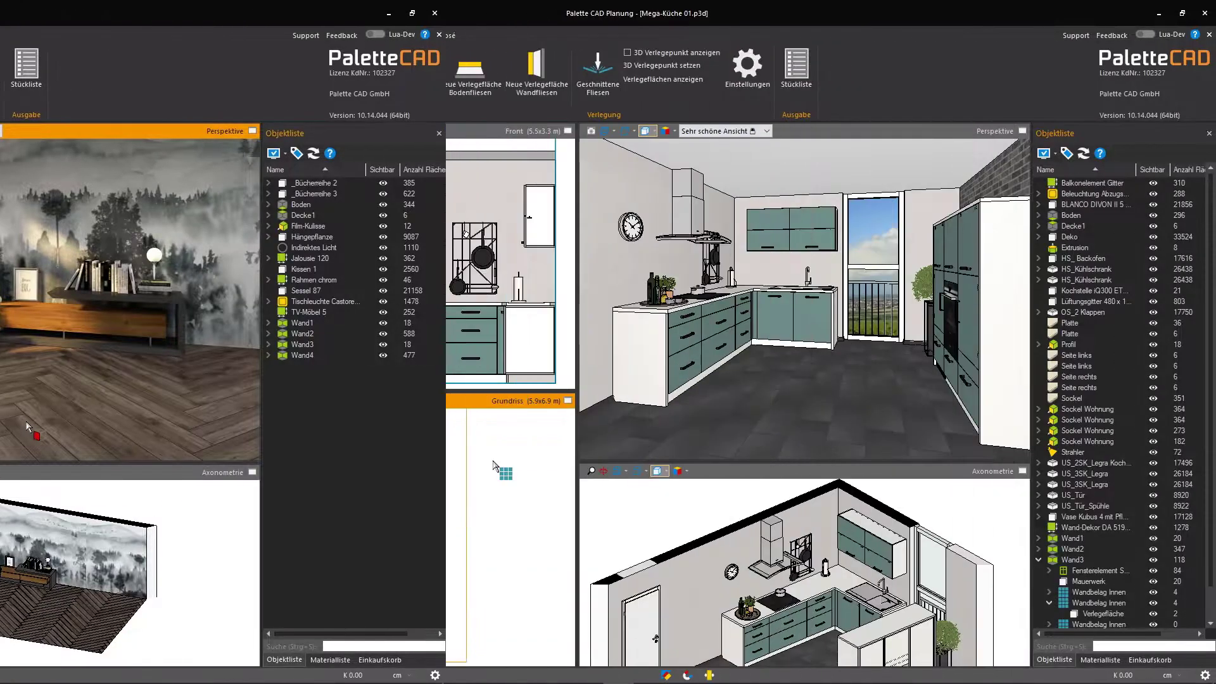
# Start a wall layout with HardRock 02 Miami plaster up to 90.80 cm
pyautogui.click(169, 58)
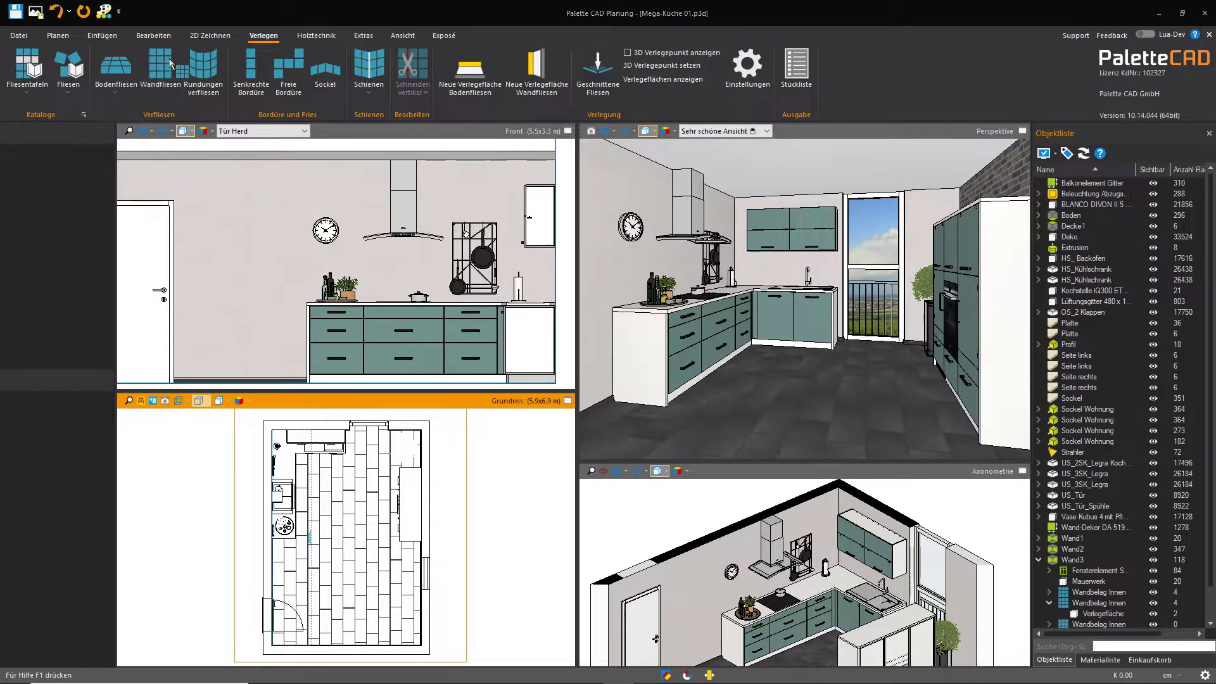
pyautogui.moveTo(332, 44); pyautogui.dragTo(332, 295)
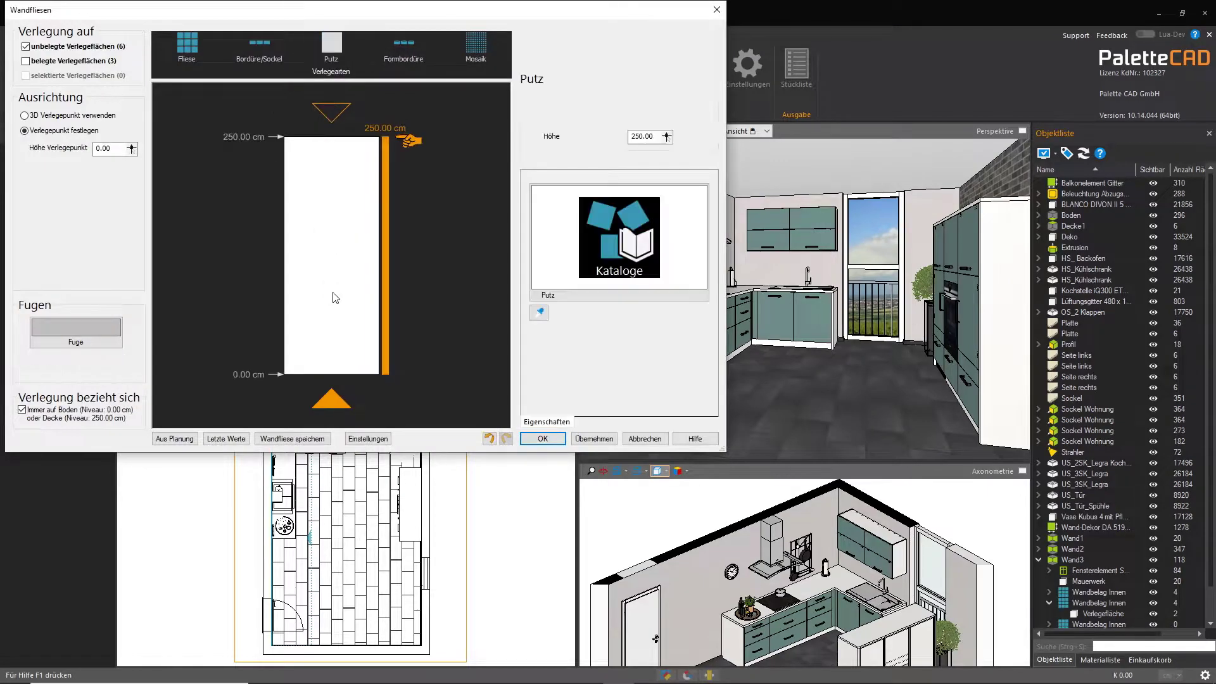
pyautogui.click(613, 241)
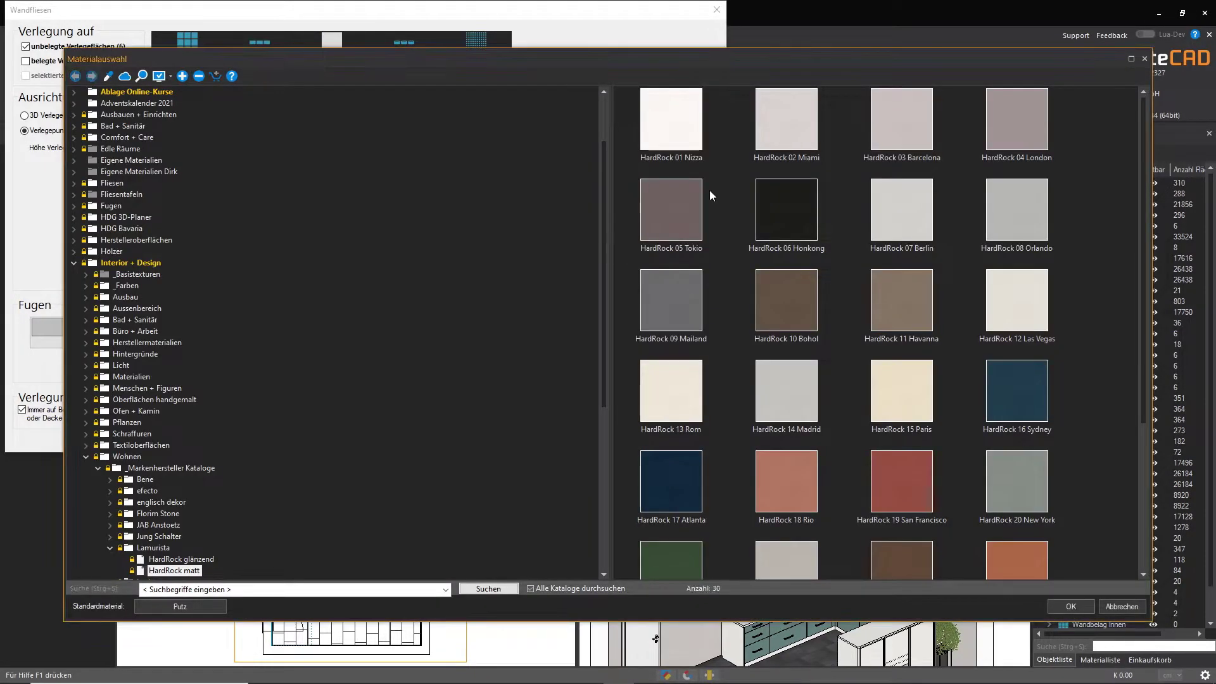
pyautogui.doubleClick(781, 138)
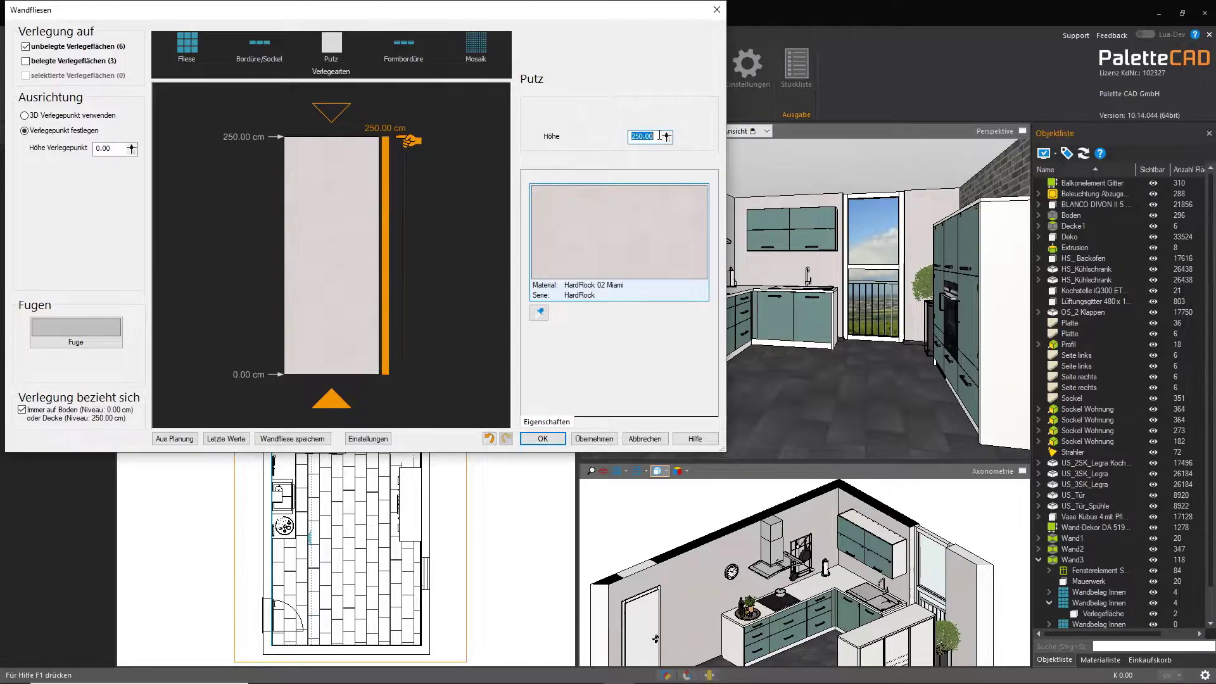
pyautogui.press('Tab')
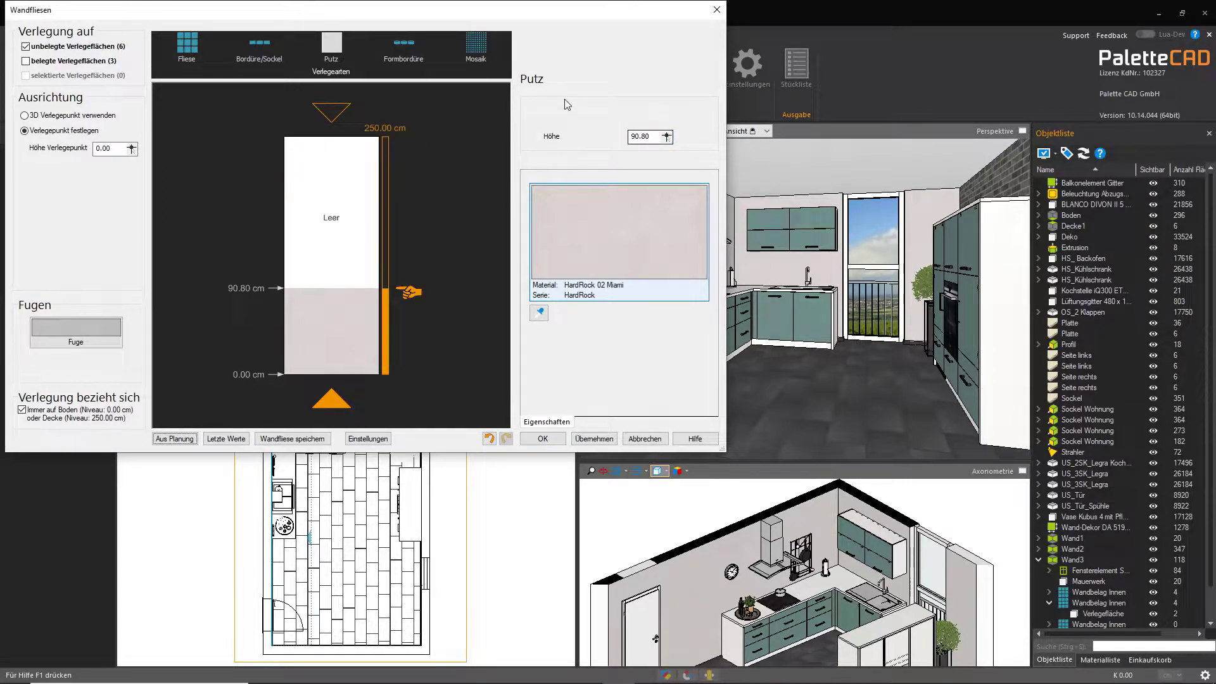
# Add a Play Dots tile band up to 152 cm, topped by plaster to 250 cm
pyautogui.moveTo(187, 44); pyautogui.dragTo(311, 240)
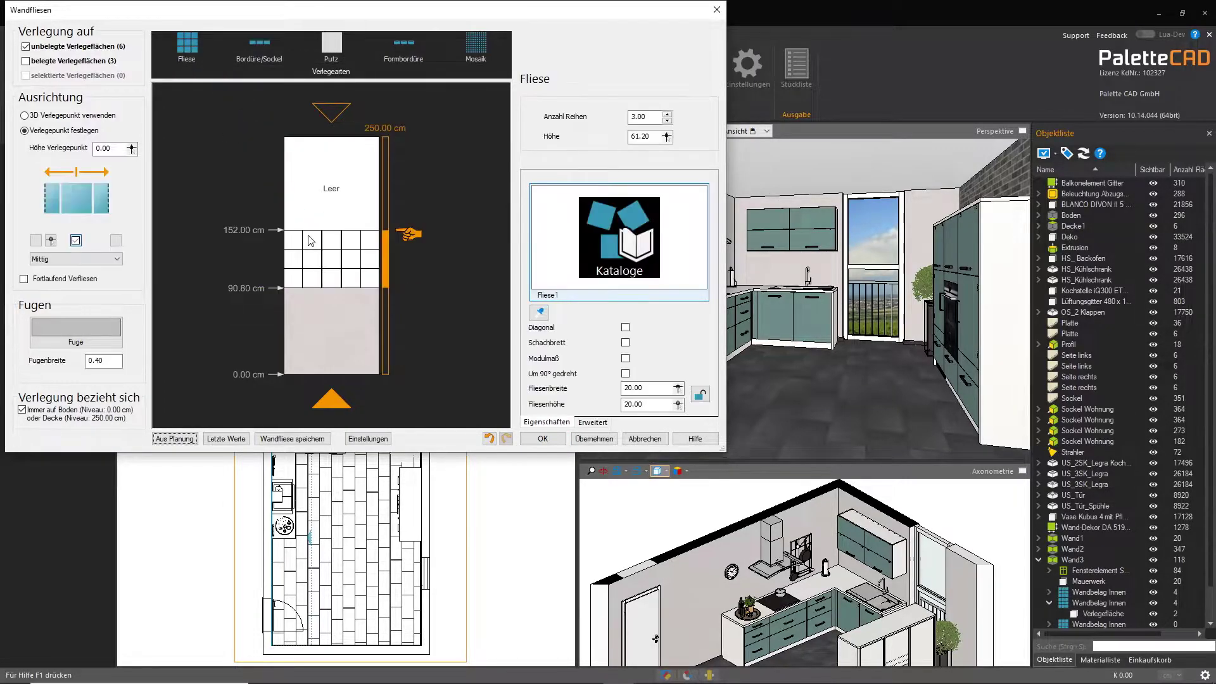
pyautogui.click(613, 239)
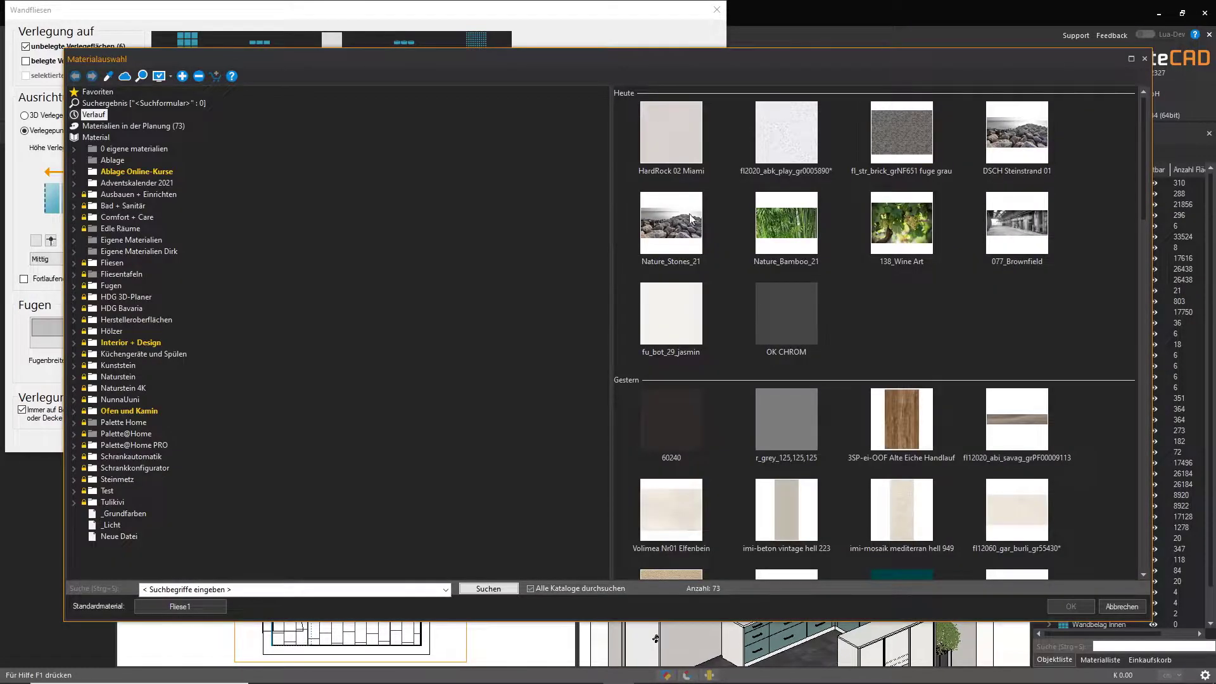
pyautogui.doubleClick(776, 132)
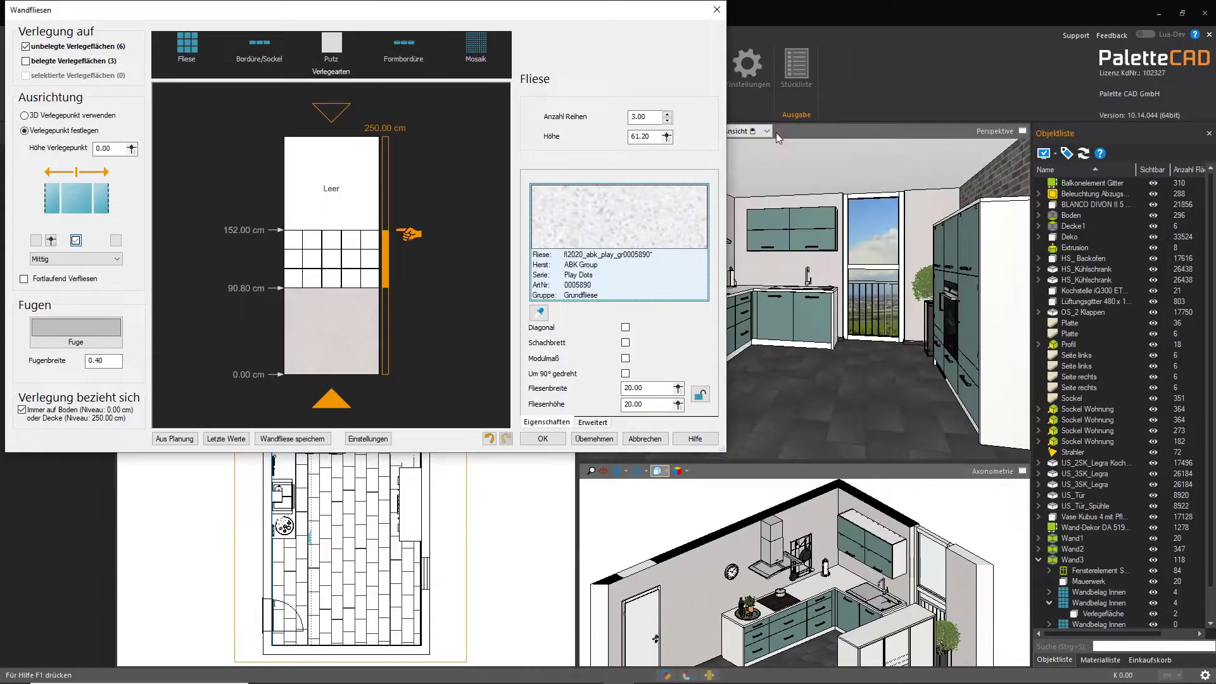
pyautogui.click(345, 320)
pyautogui.moveTo(345, 322); pyautogui.dragTo(332, 183)
pyautogui.moveTo(406, 150); pyautogui.dragTo(413, 119)
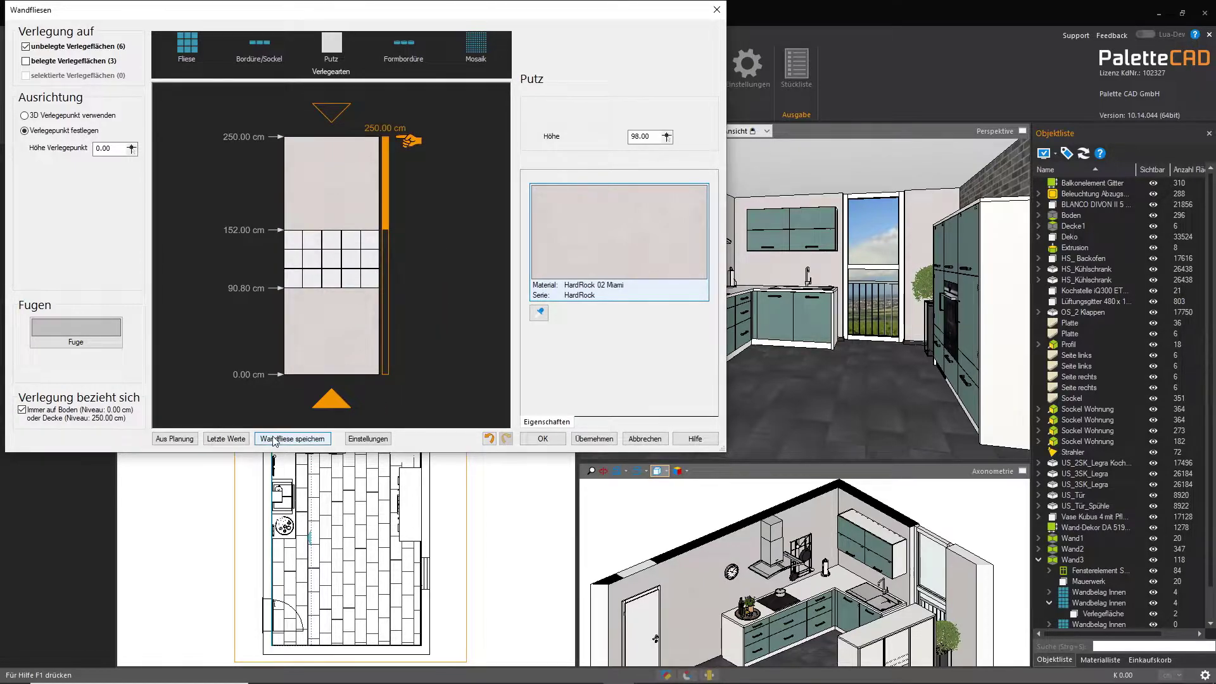
# Save the layout as the 'Küche 20x20 weiß 01' panel and apply it to the sink wall
pyautogui.click(297, 440)
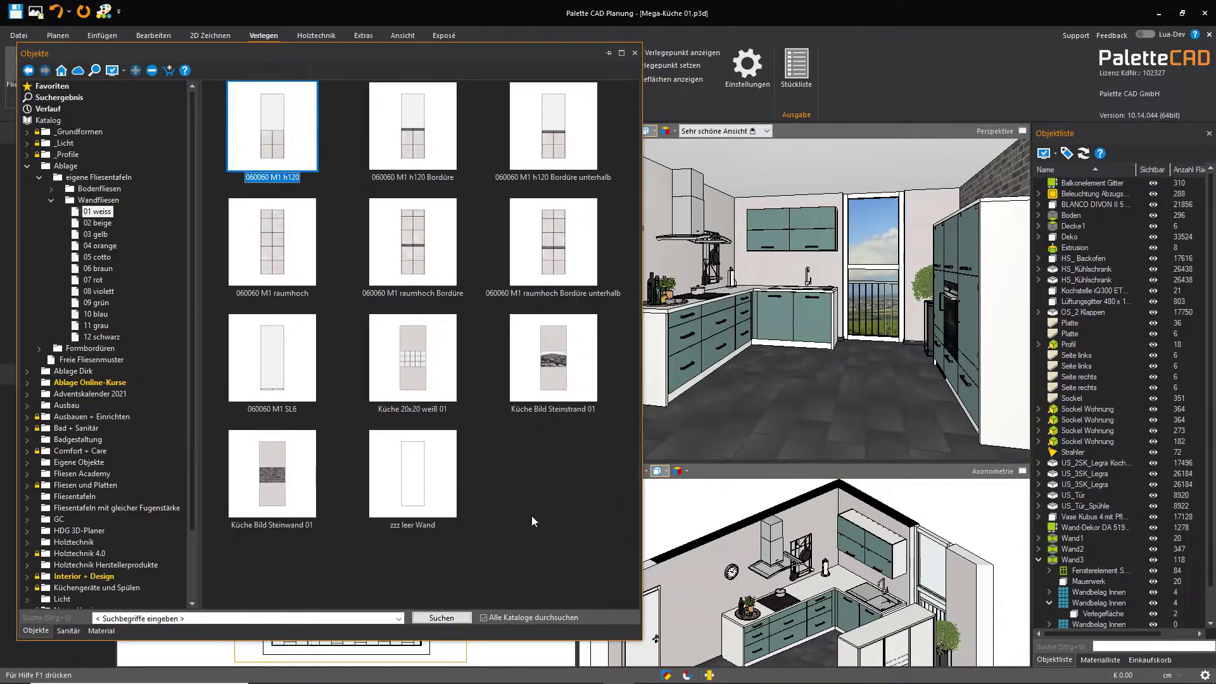
pyautogui.moveTo(413, 358); pyautogui.dragTo(855, 512)
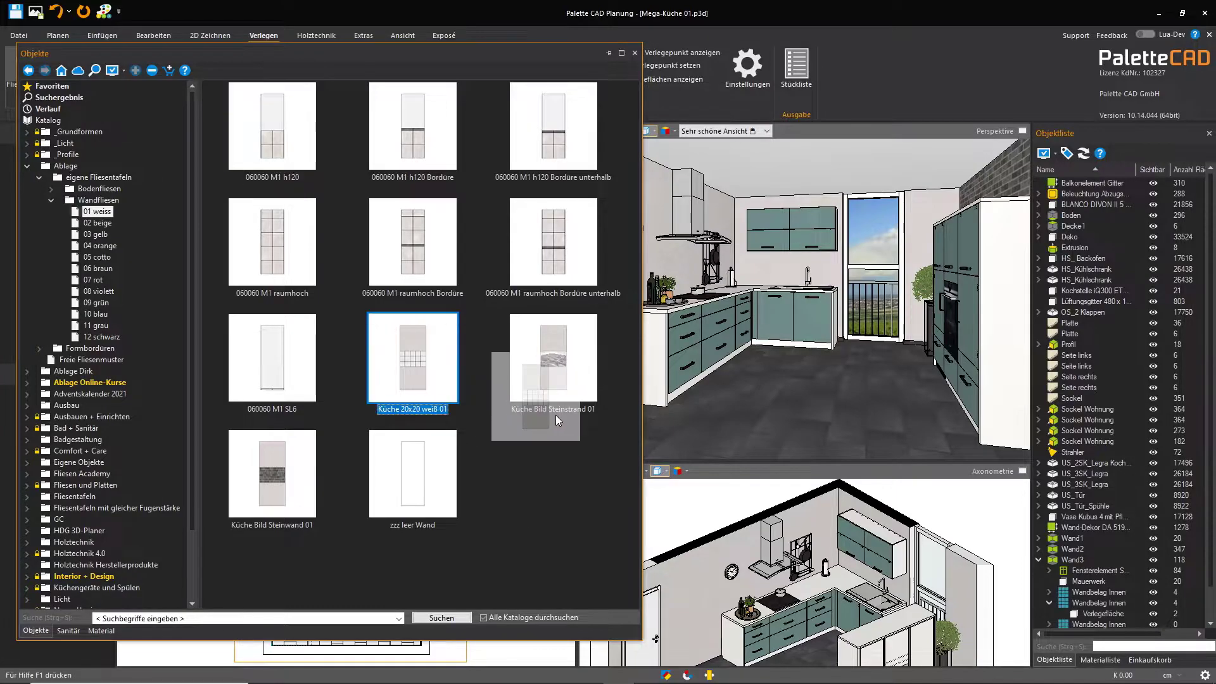
pyautogui.click(855, 513)
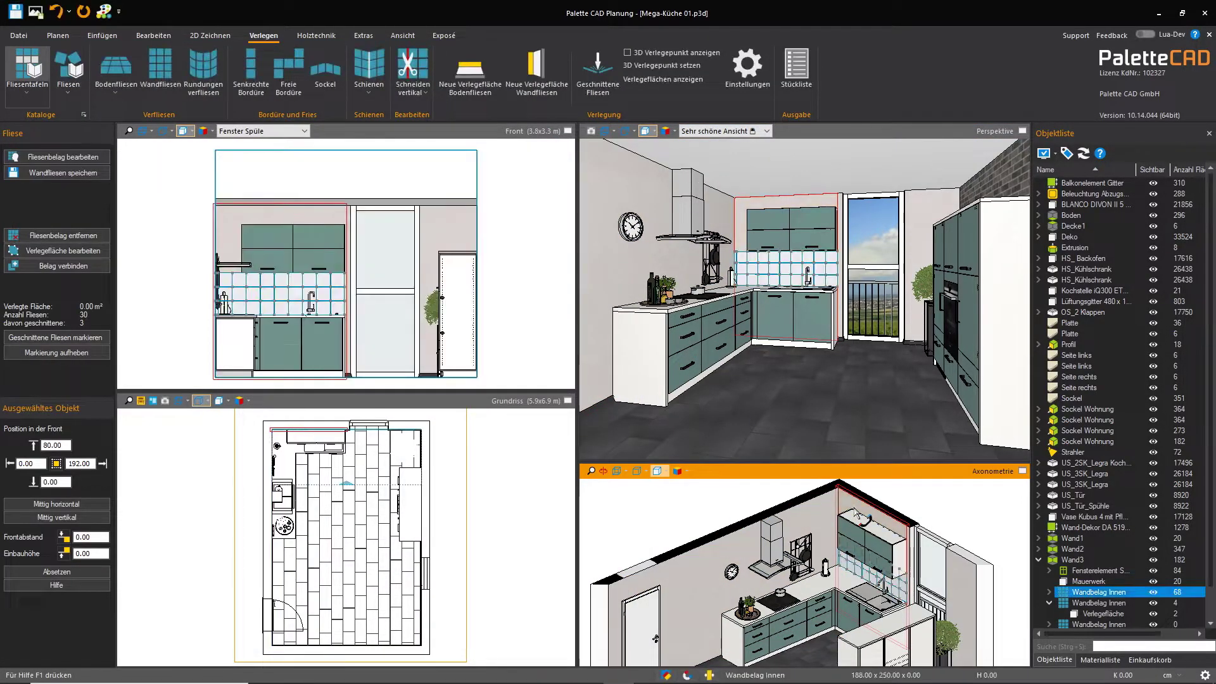
# Apply 'Küche 20x20 weiß 01' to the stove wall and reopen its Wandbelag15 covering for editing
pyautogui.click(69, 70)
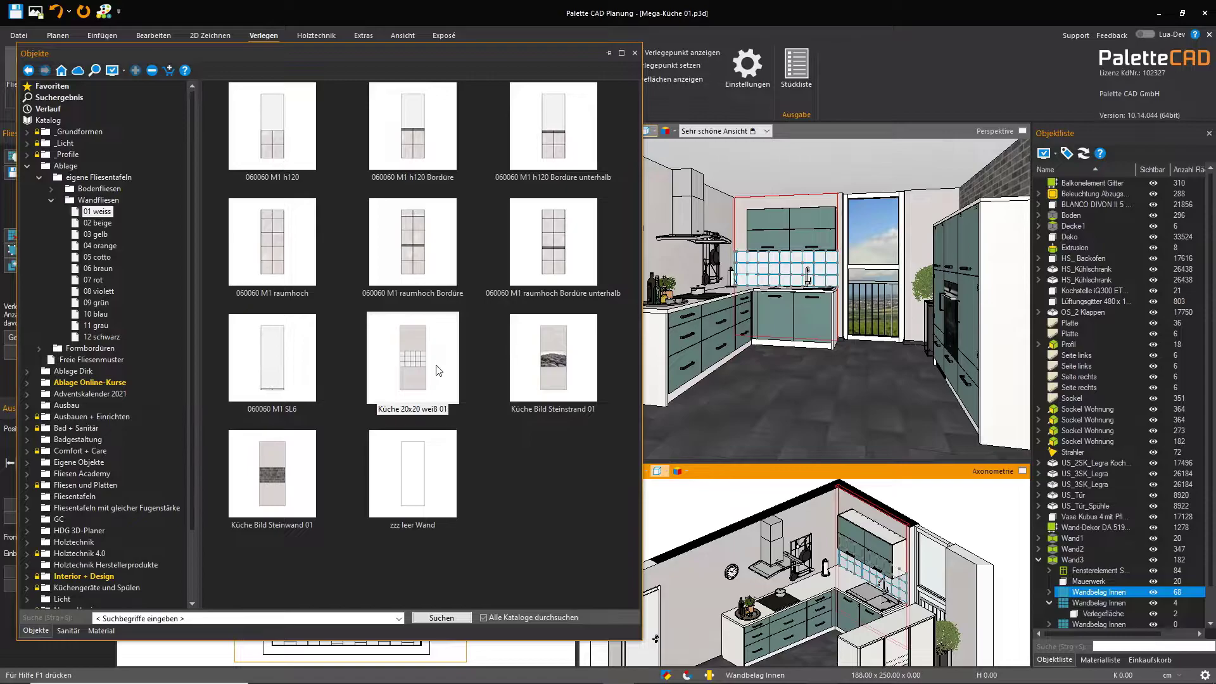
pyautogui.moveTo(437, 371); pyautogui.dragTo(735, 456)
pyautogui.click(804, 511)
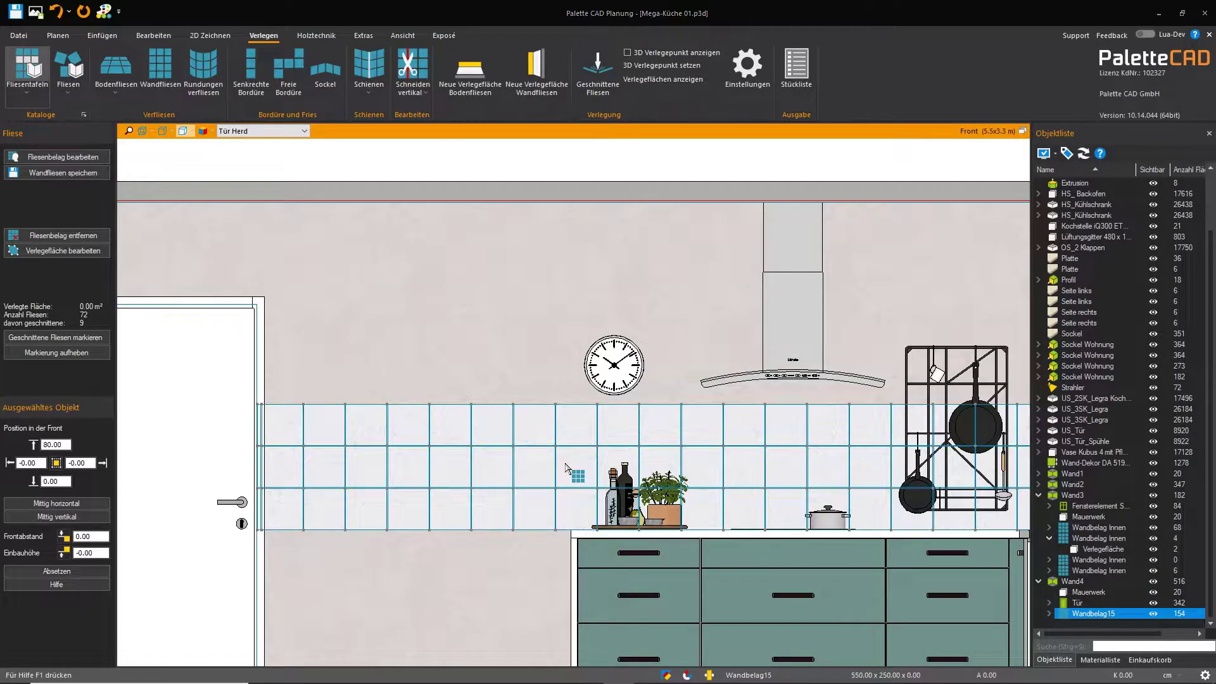
pyautogui.doubleClick(567, 469)
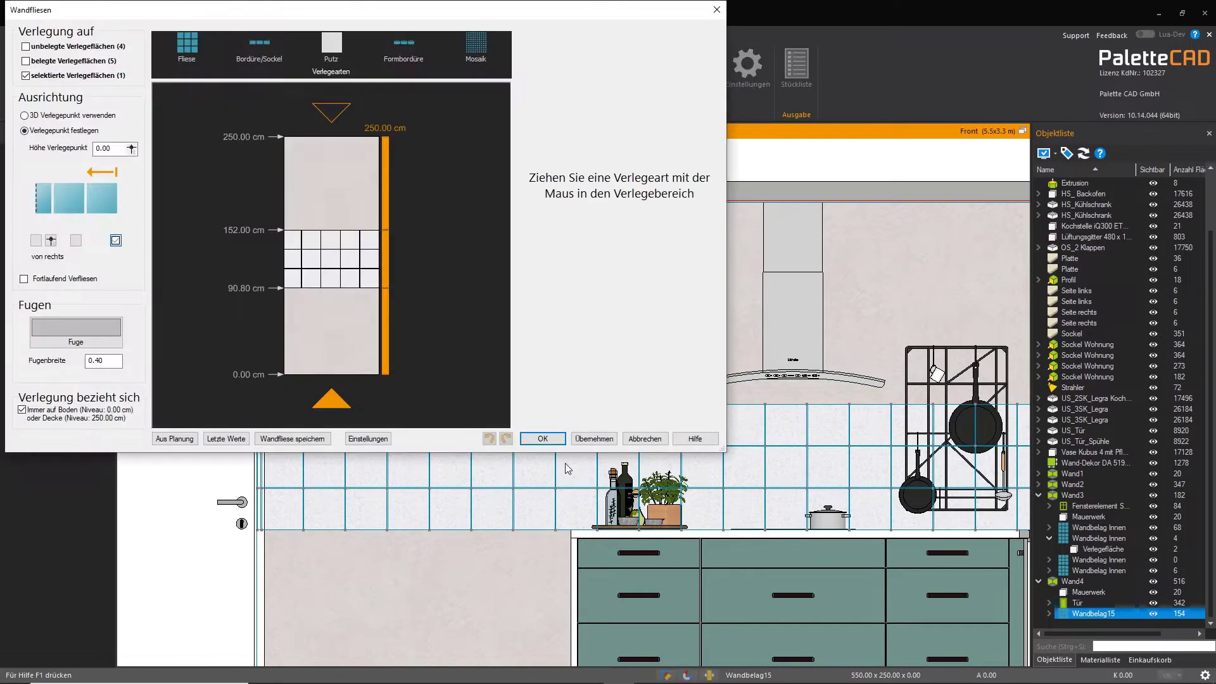
# Re-lay the stove-wall tile band from a Verlegepunkt at the tile edge above the worktop (75 tiles)
pyautogui.click(346, 269)
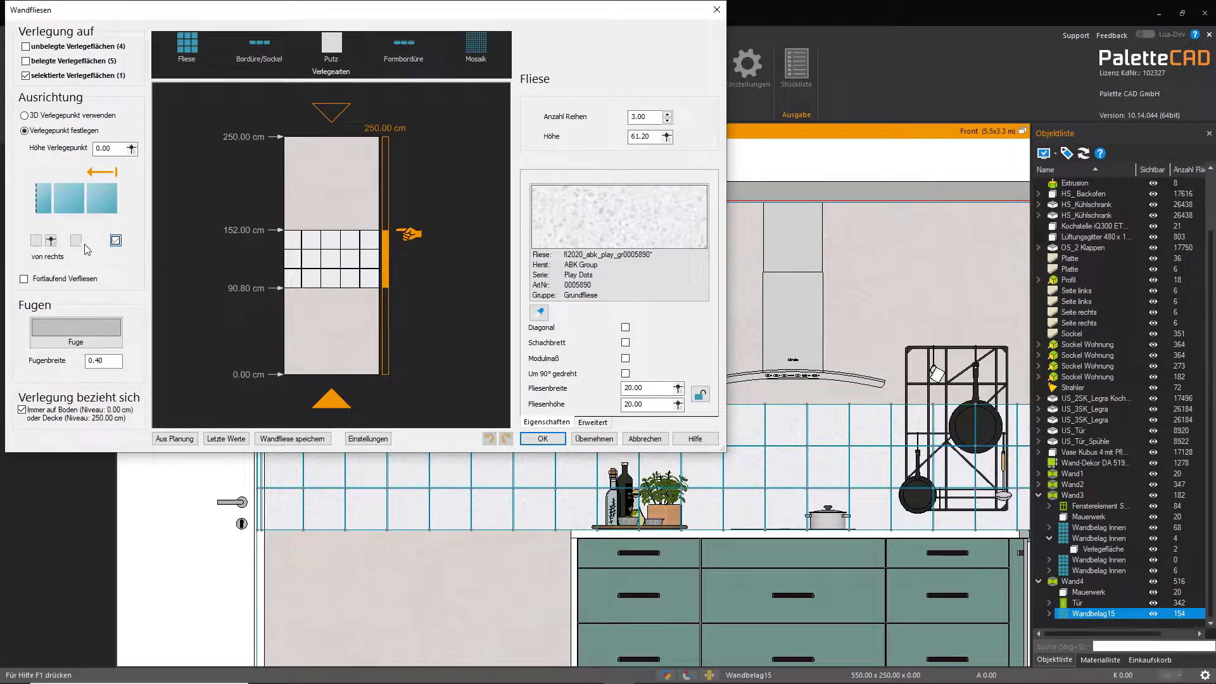
pyautogui.click(51, 240)
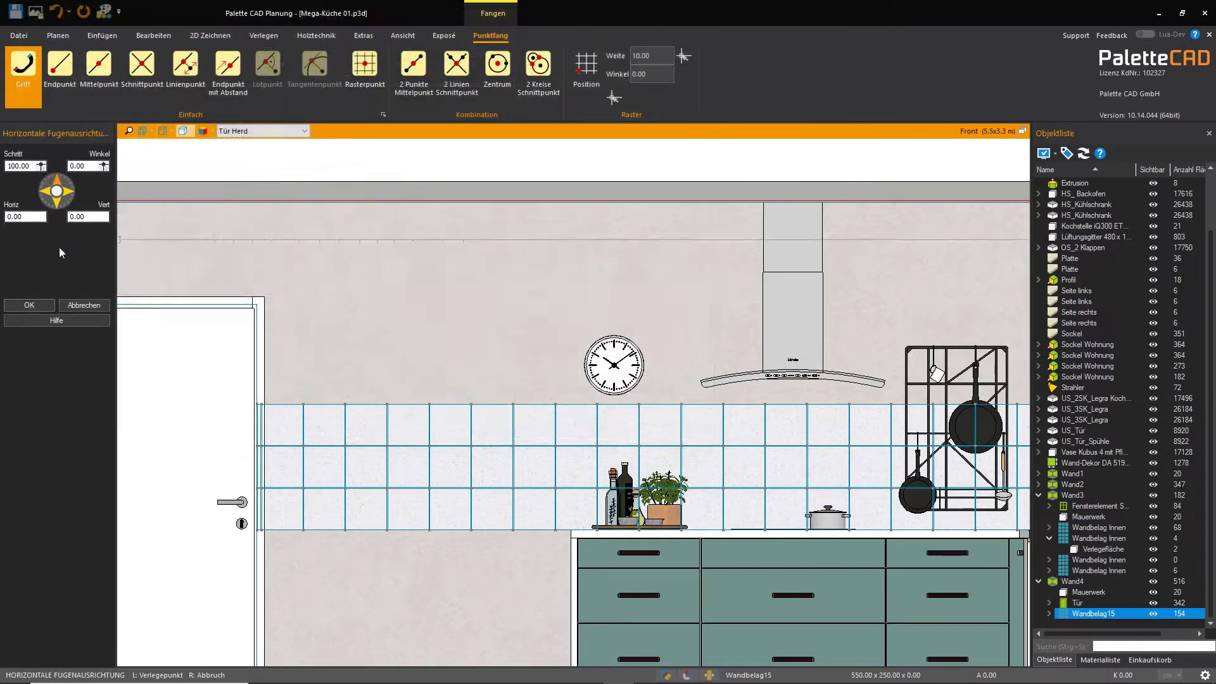
pyautogui.click(563, 529)
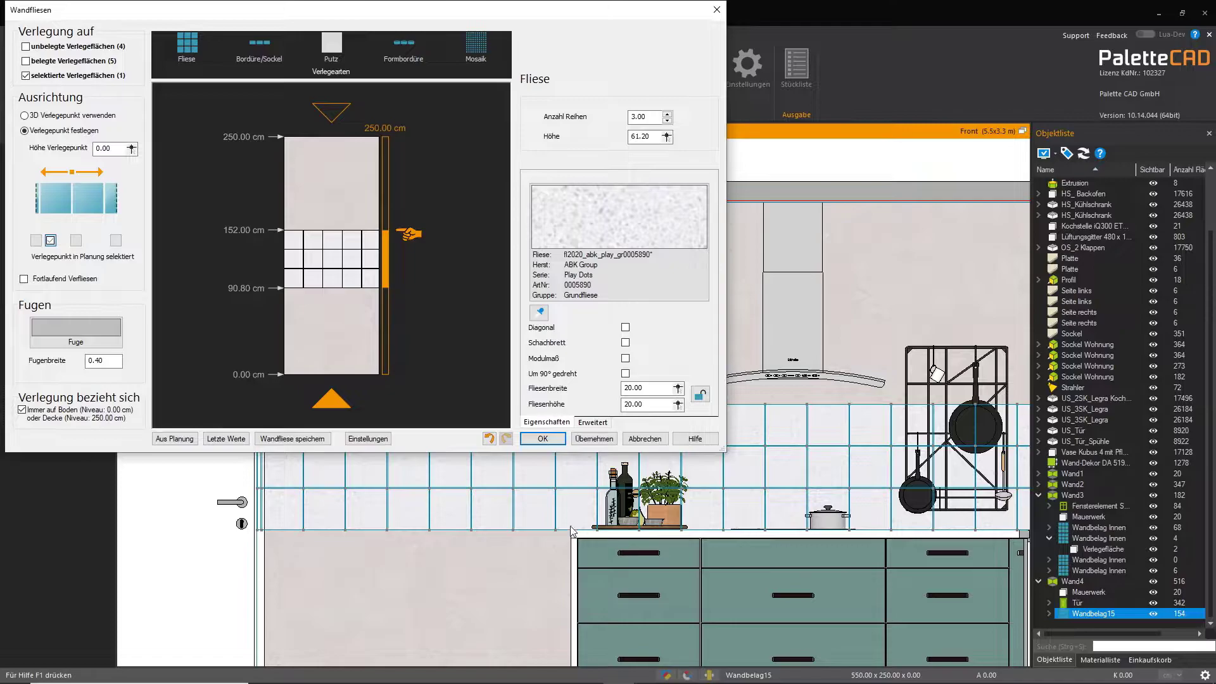
pyautogui.click(546, 439)
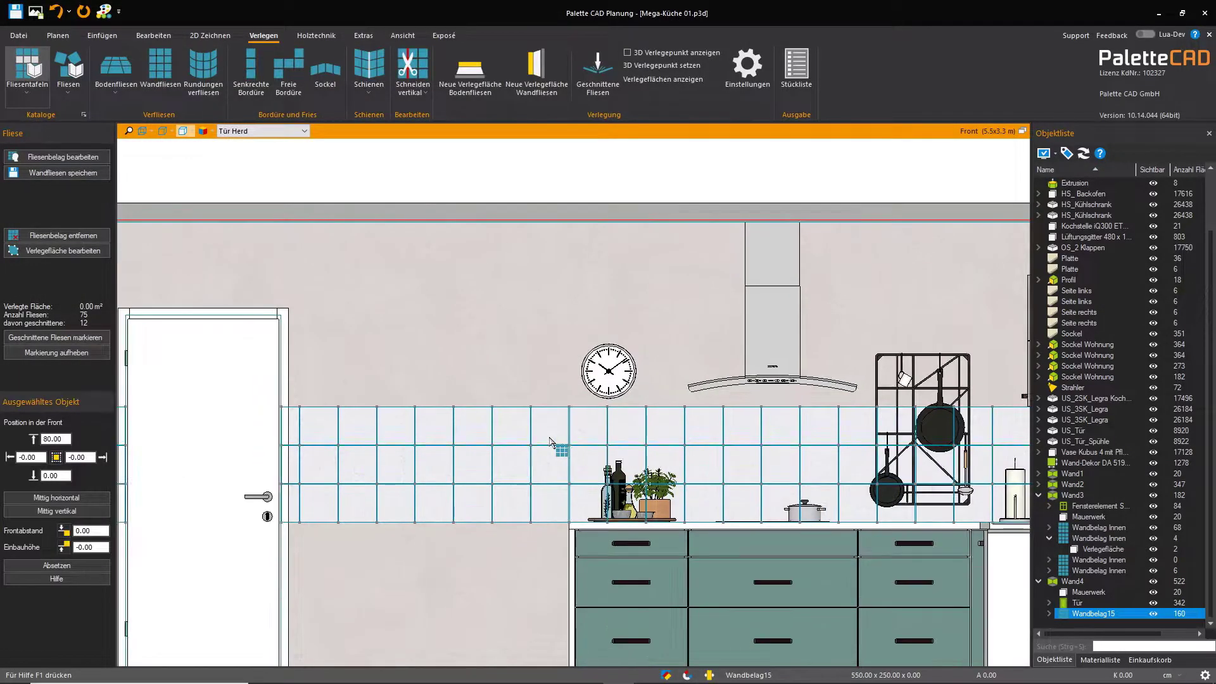
# Start a Sägen cut of the hob-wall tile covering at the counter corner, switching to a three-point arc
pyautogui.scroll(-2, 549, 441)
pyautogui.rightClick(550, 442)
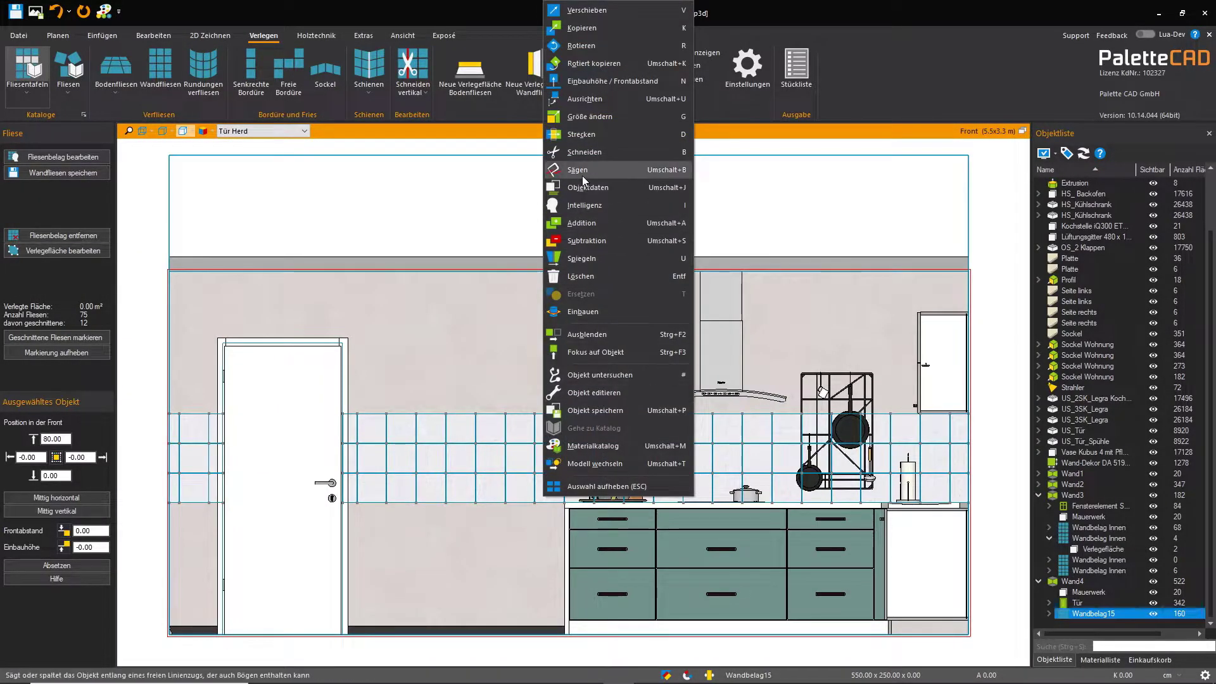
pyautogui.click(627, 170)
pyautogui.click(565, 506)
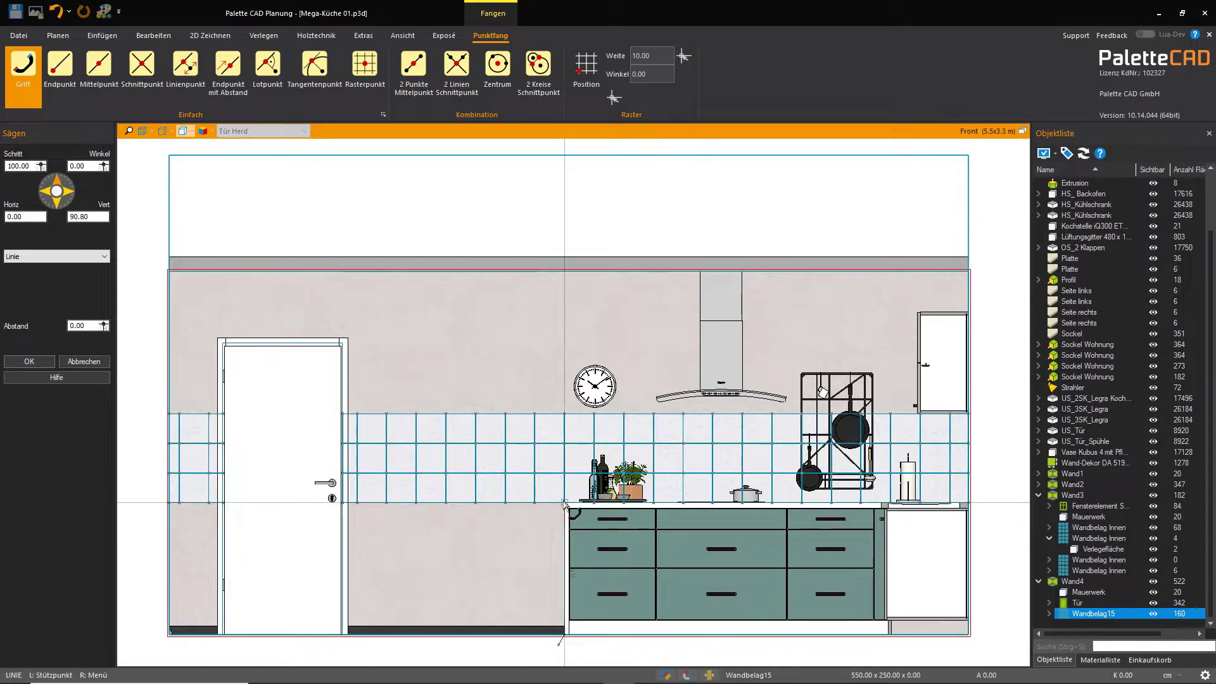
pyautogui.rightClick(565, 506)
pyautogui.click(608, 394)
# Finish the arc and a straight rise to the top, splitting the covering into two parts
pyautogui.click(595, 436)
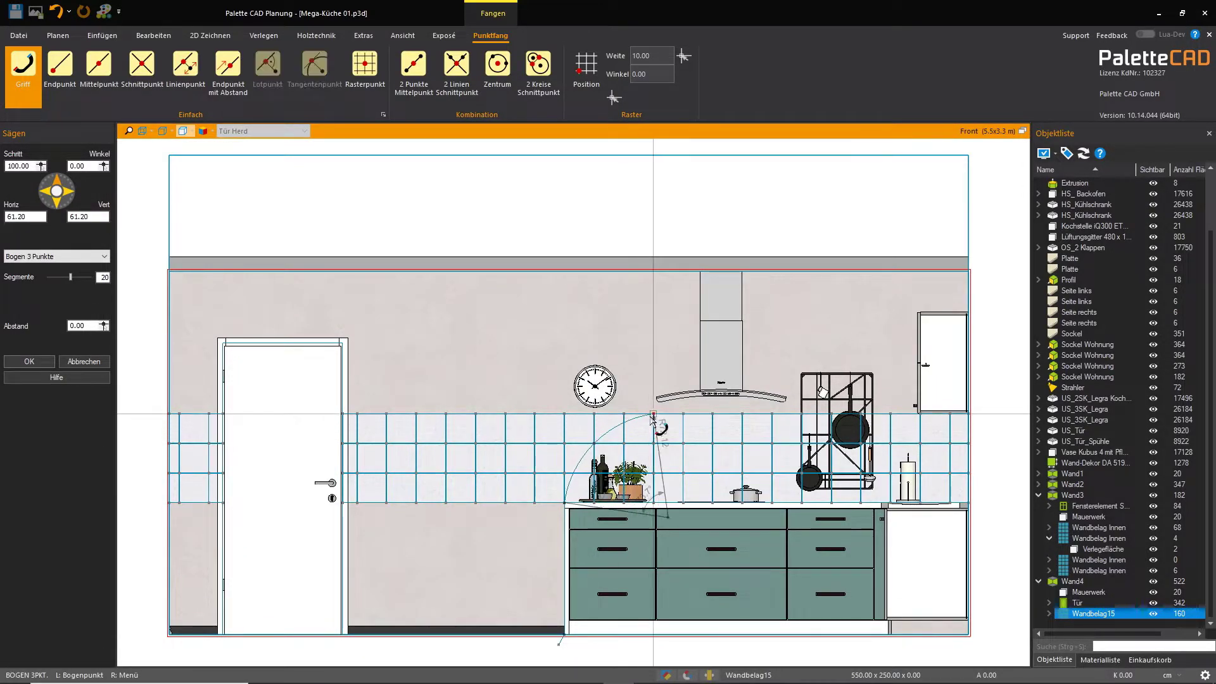
pyautogui.rightClick(653, 415)
pyautogui.click(684, 169)
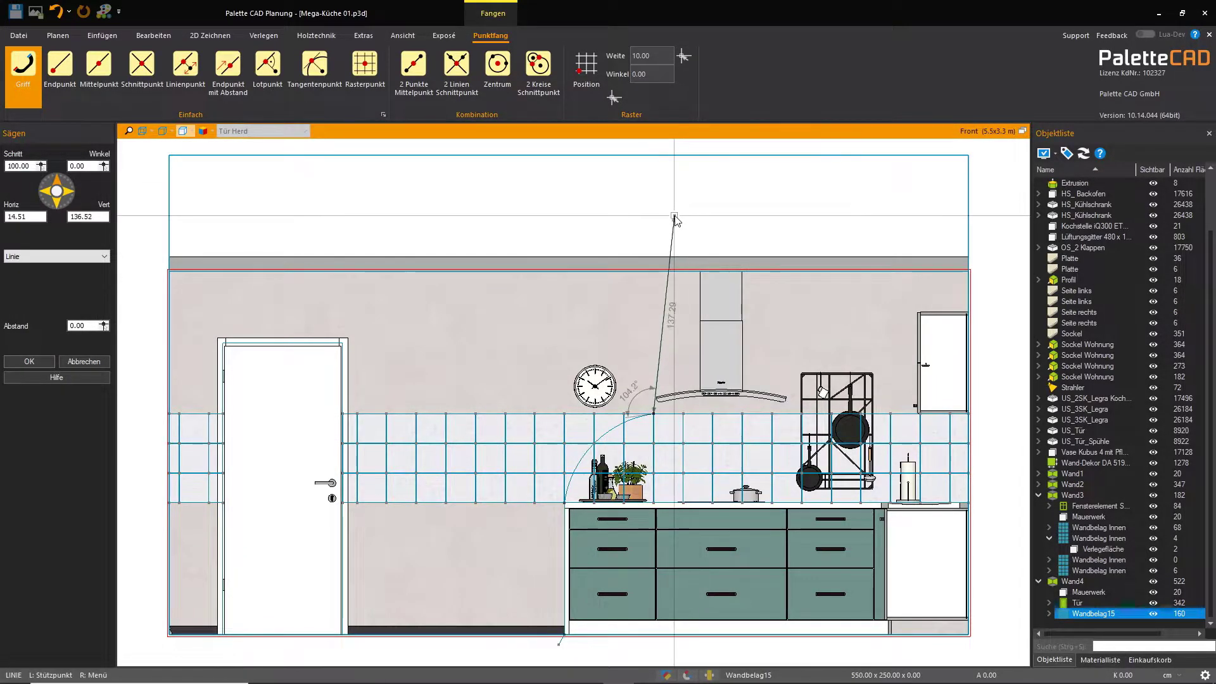
pyautogui.rightClick(664, 200)
pyautogui.click(659, 222)
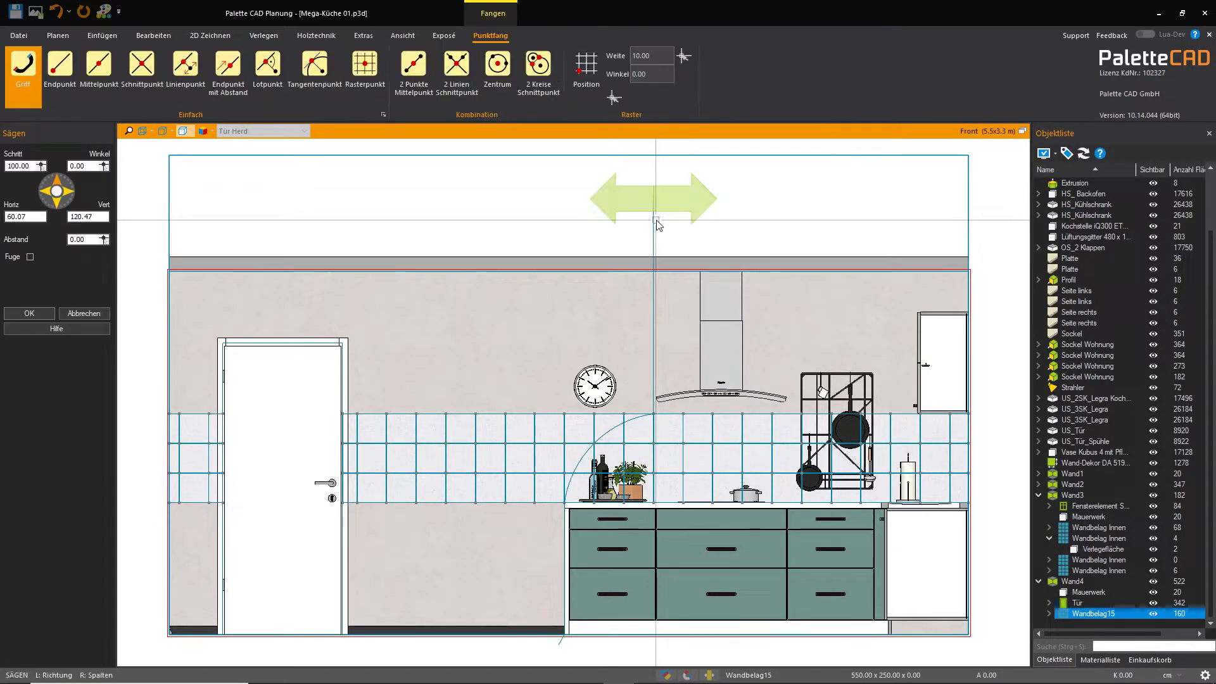
pyautogui.doubleClick(626, 314)
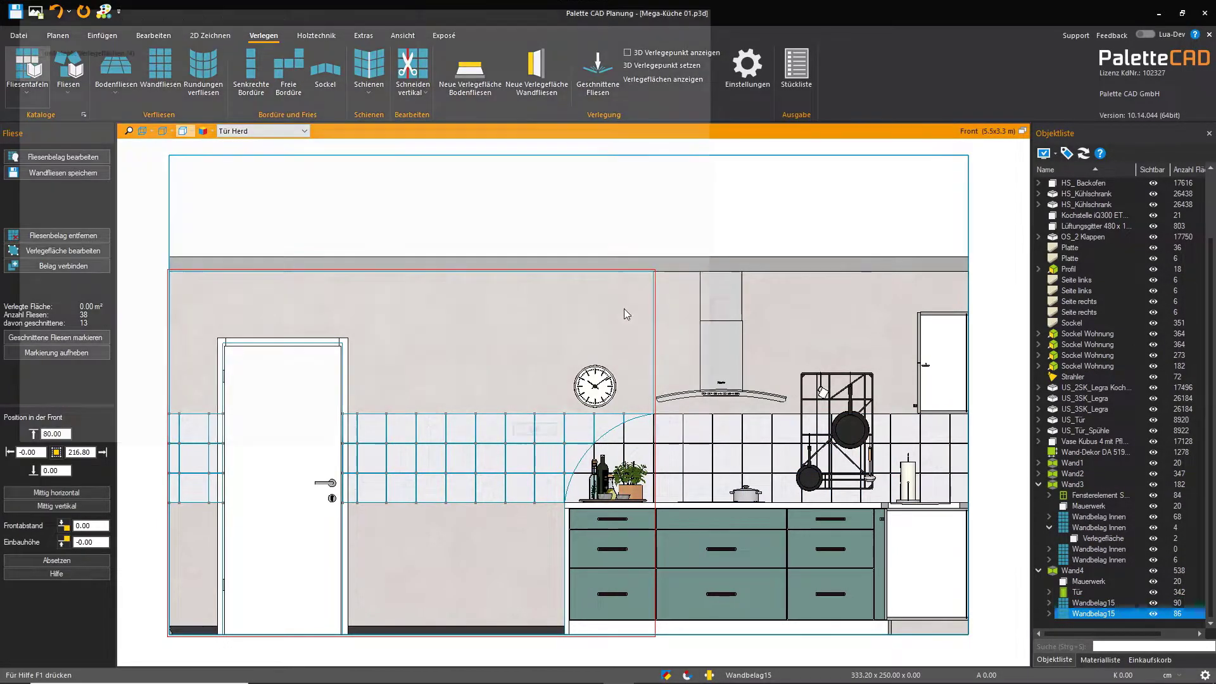
# Replace the tiles on the left hob-wall part with HardRock 02 Miami plaster
pyautogui.click(331, 43)
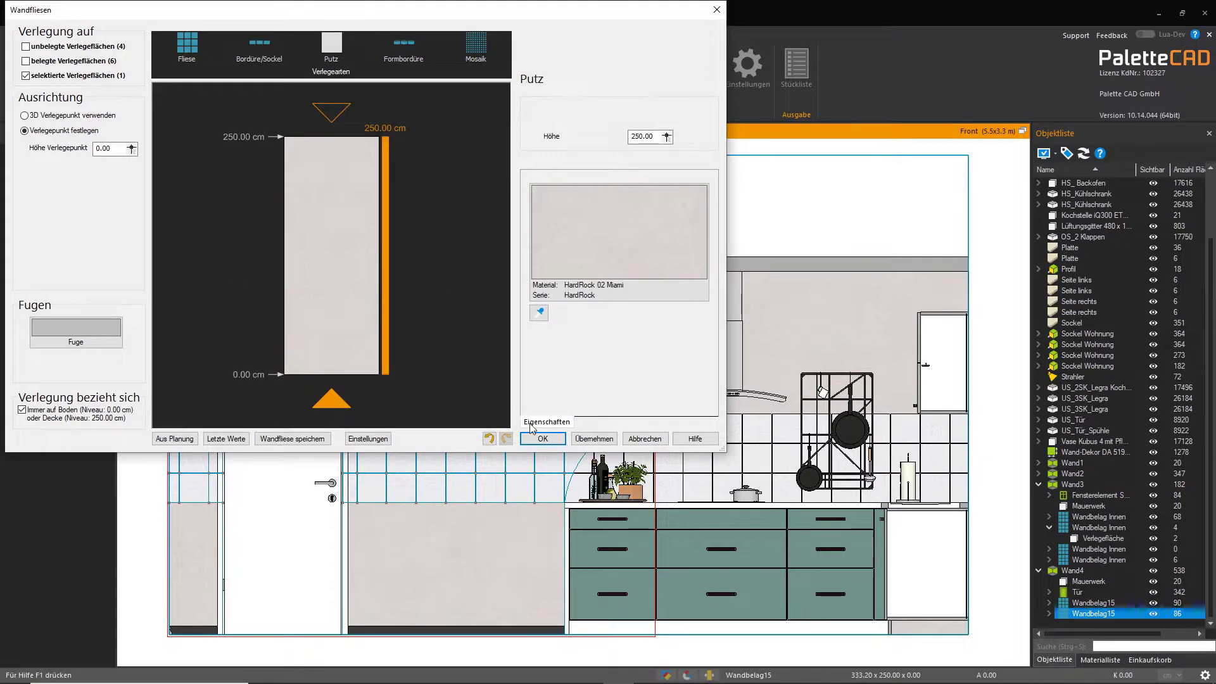
pyautogui.click(543, 438)
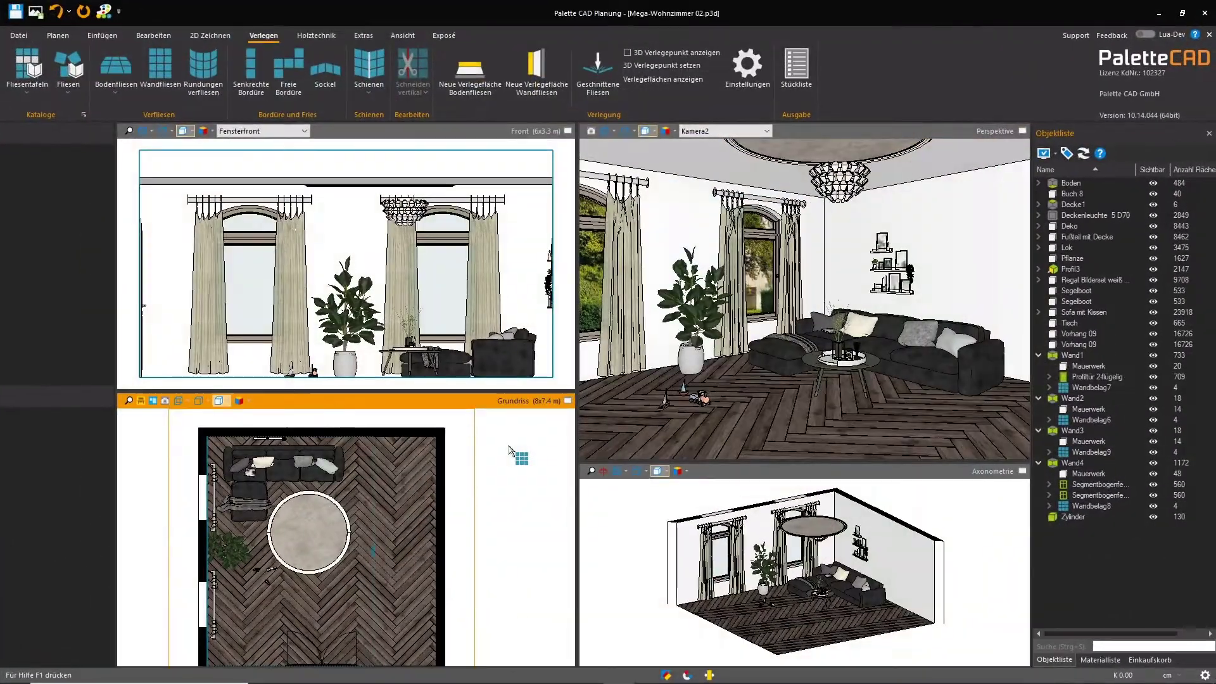
# Top the Volimea Rauch plaster with a Modell 2 H15 D11 cornice and save it to the wall-tile catalog
pyautogui.click(474, 421)
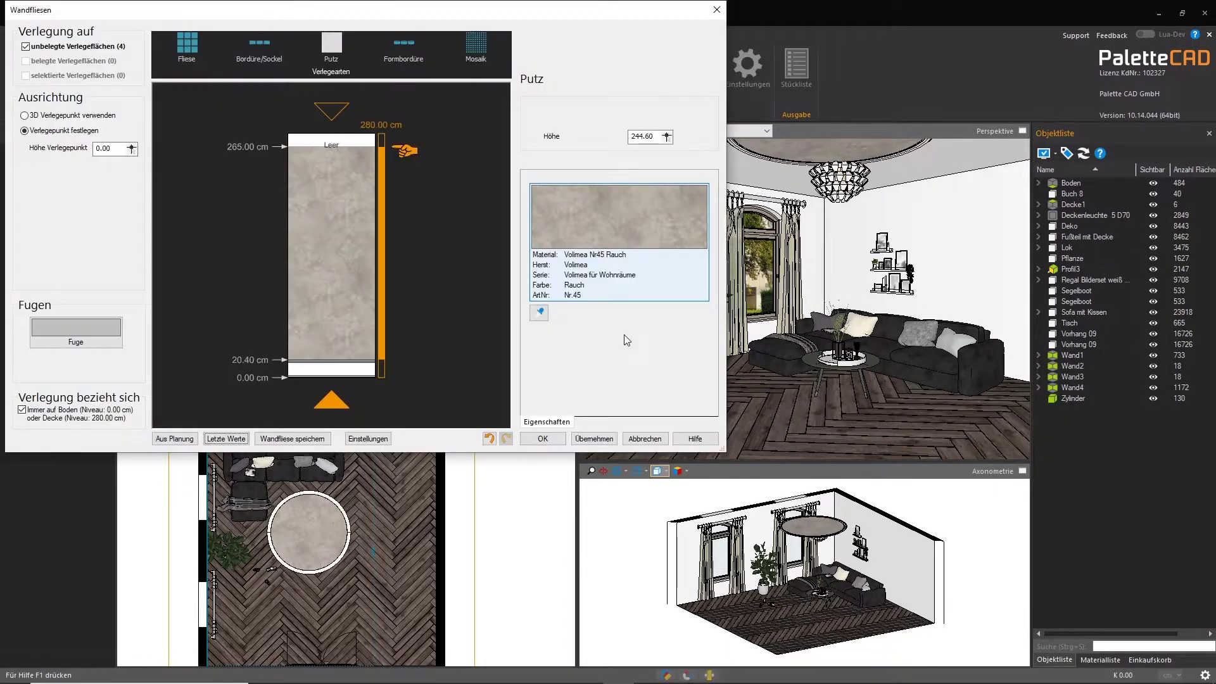
pyautogui.moveTo(416, 44); pyautogui.dragTo(353, 136)
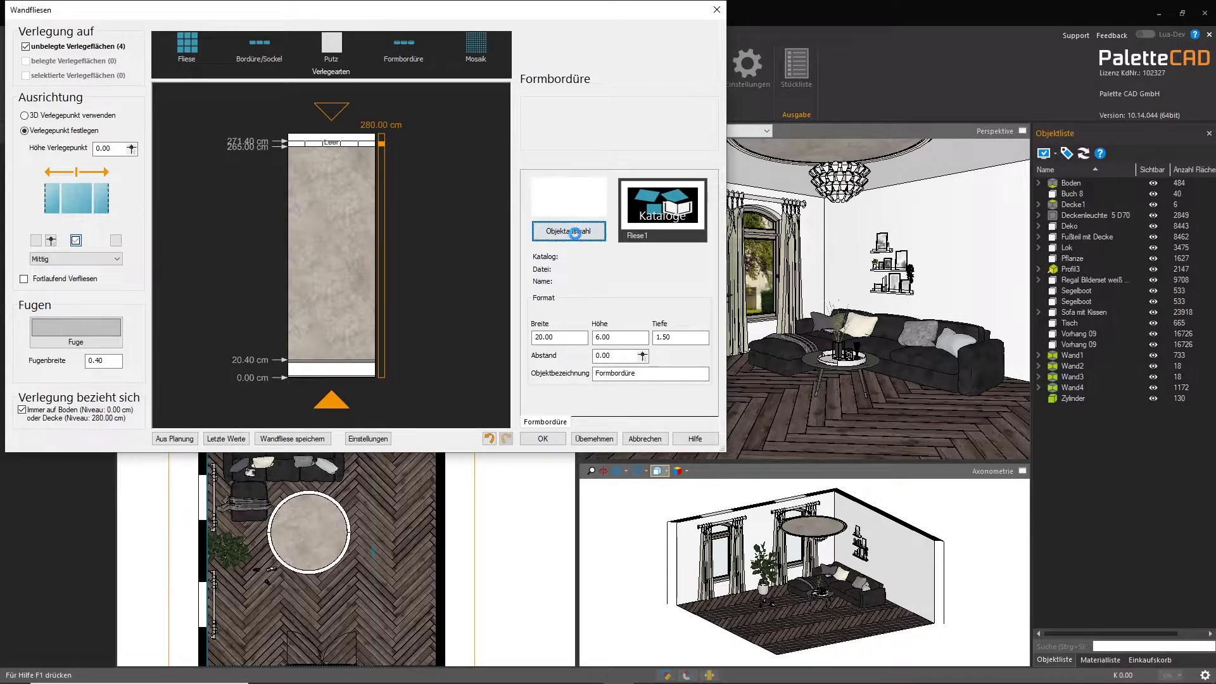
pyautogui.click(569, 232)
pyautogui.doubleClick(722, 160)
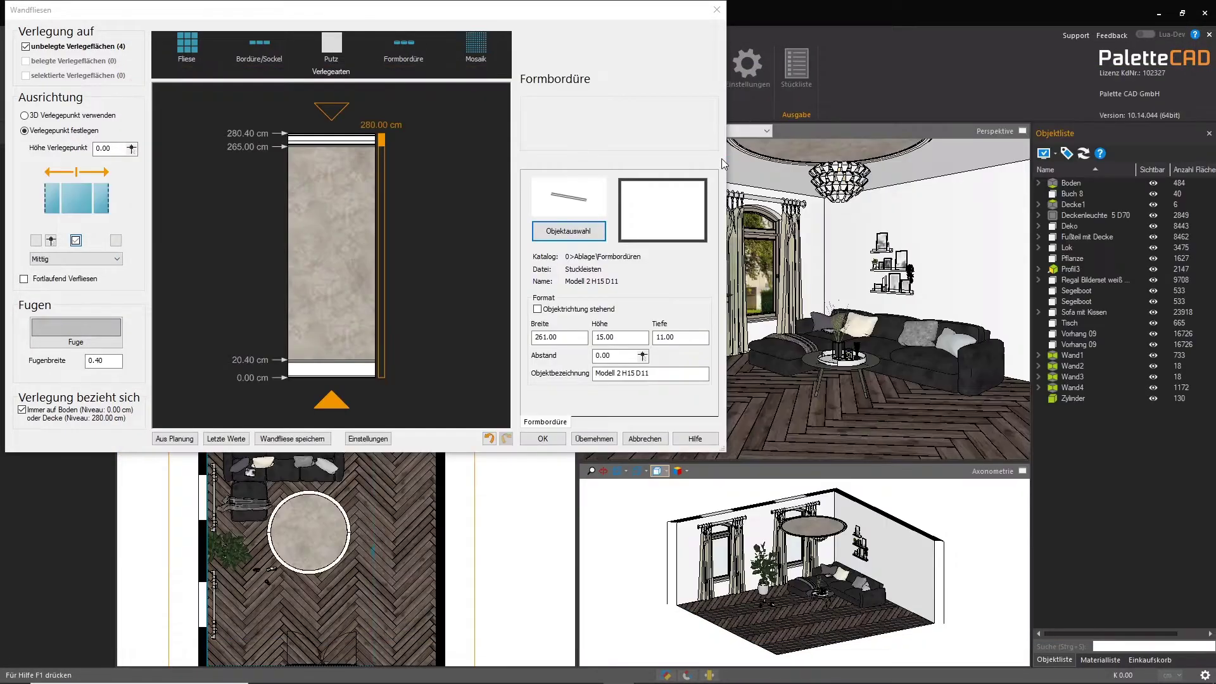
pyautogui.click(286, 439)
# Apply 'Spachtel Fuß- und Deckenleiste 01' from 02 beige to the living-room walls and render the perspective
pyautogui.doubleClick(353, 161)
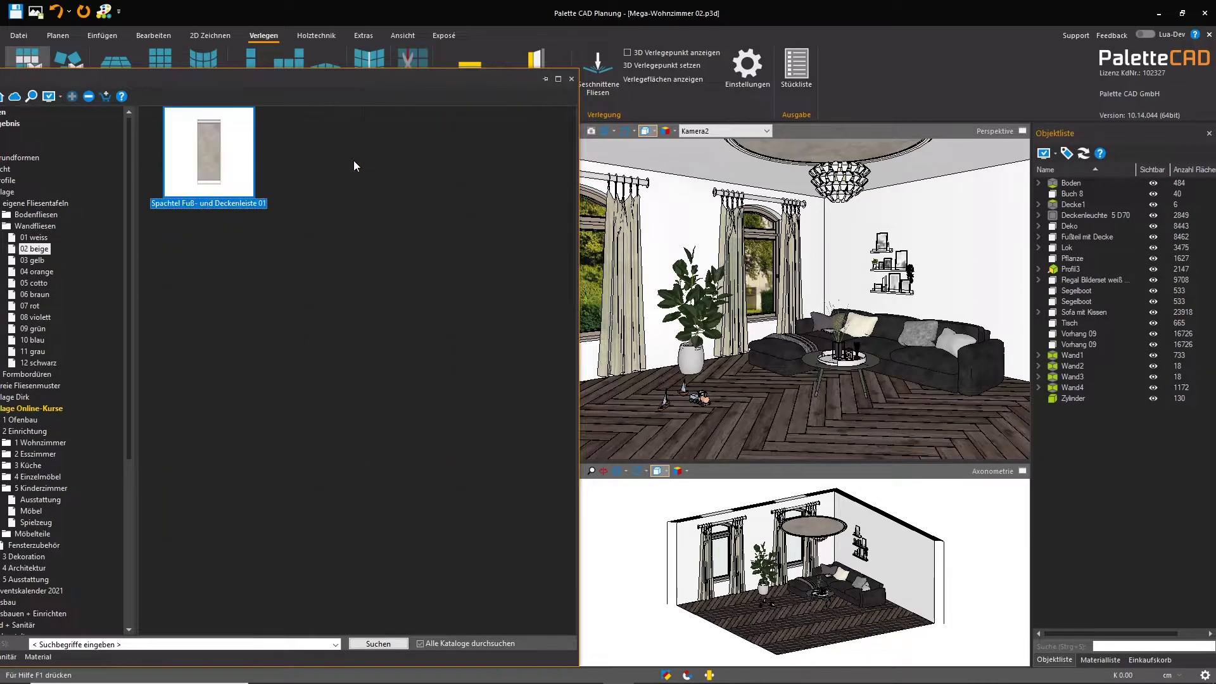
pyautogui.moveTo(252, 155); pyautogui.dragTo(911, 503)
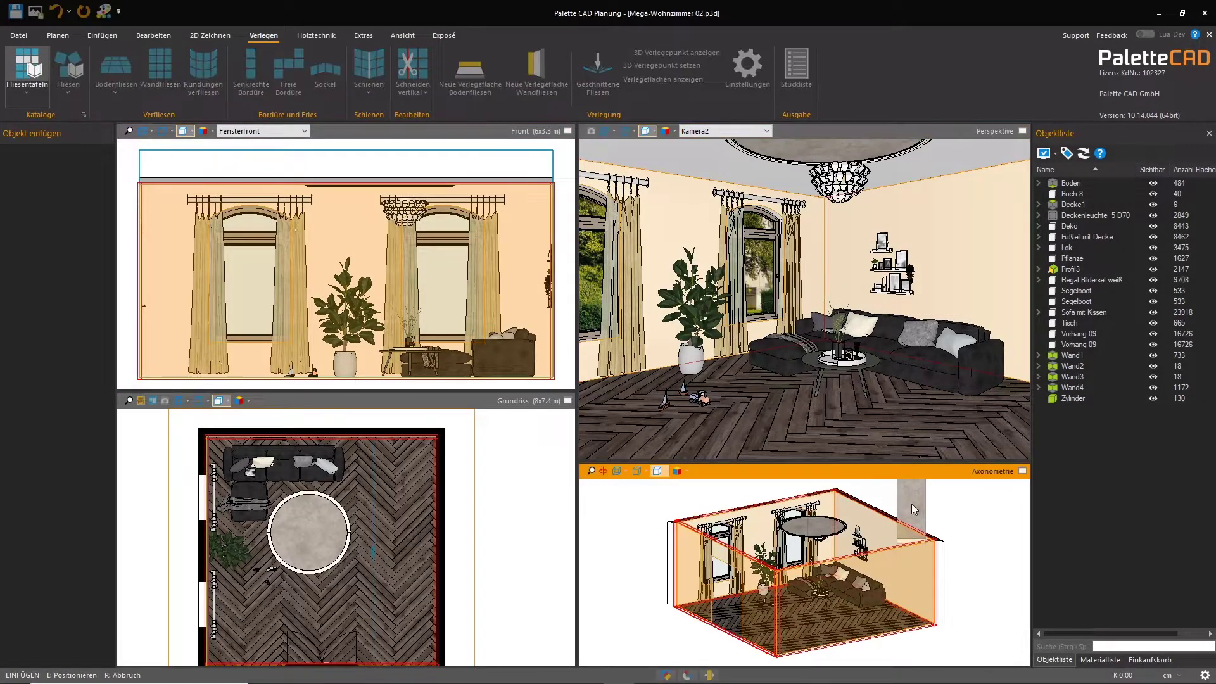
pyautogui.click(911, 503)
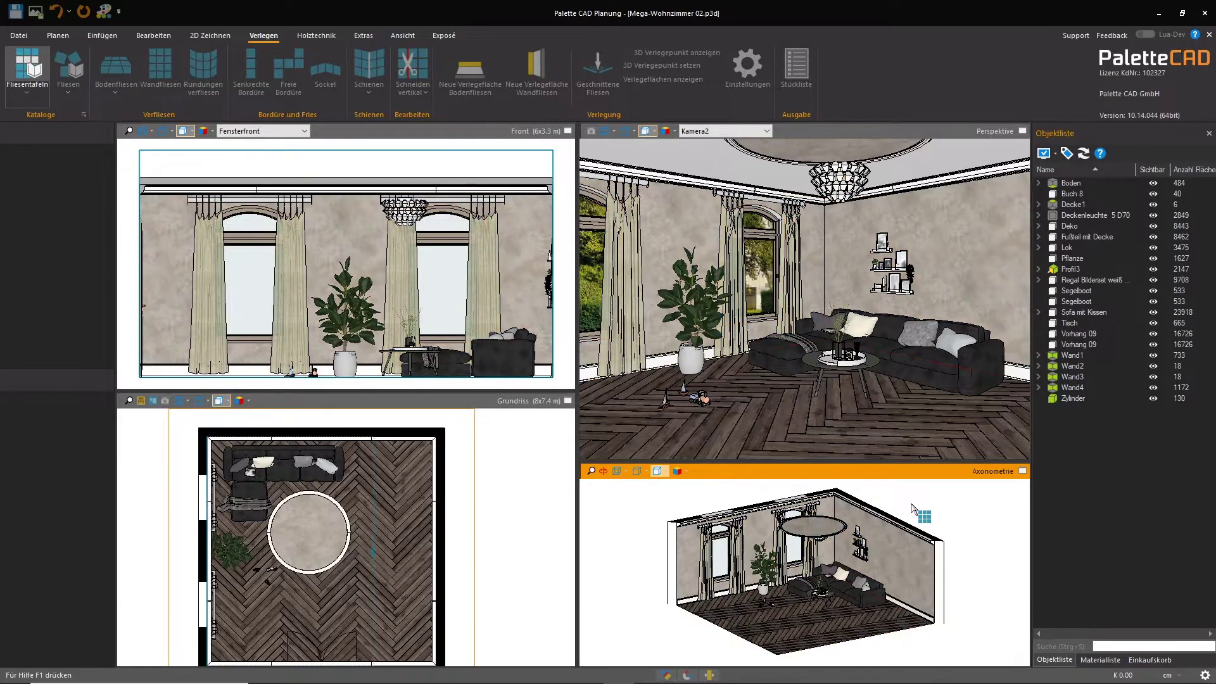
pyautogui.click(827, 143)
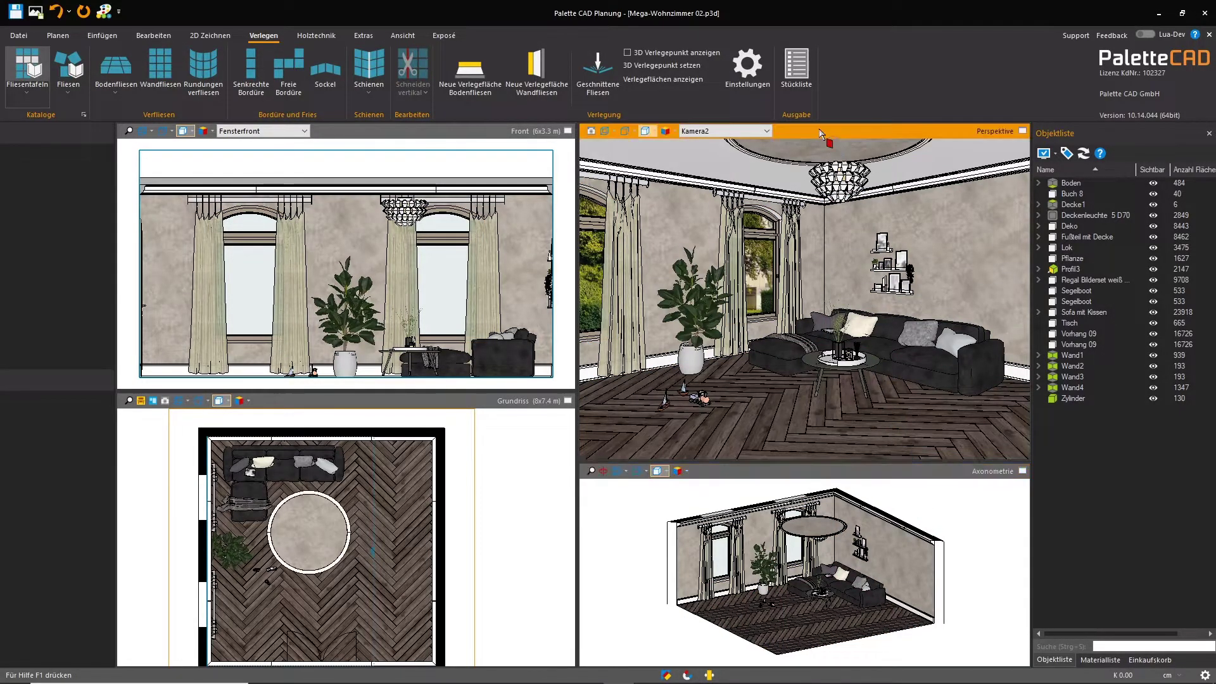
pyautogui.doubleClick(761, 130)
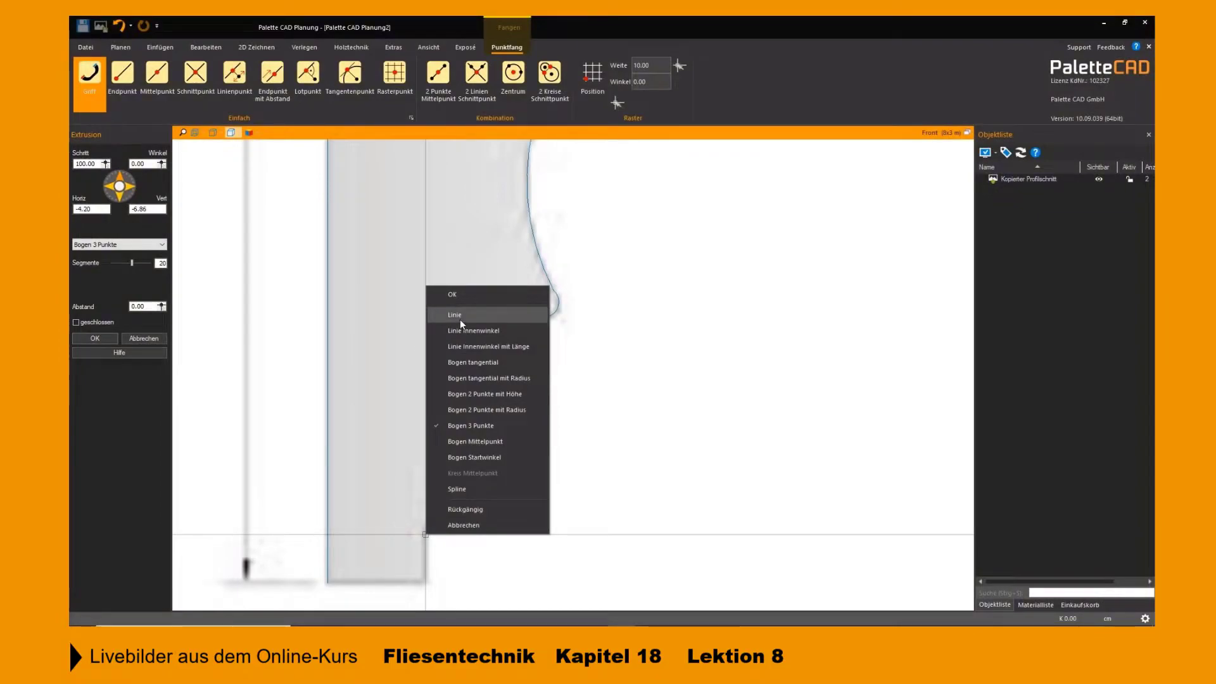
# Close the traced cornice profile with a final straight line and extrude it 100 cm
pyautogui.click(454, 315)
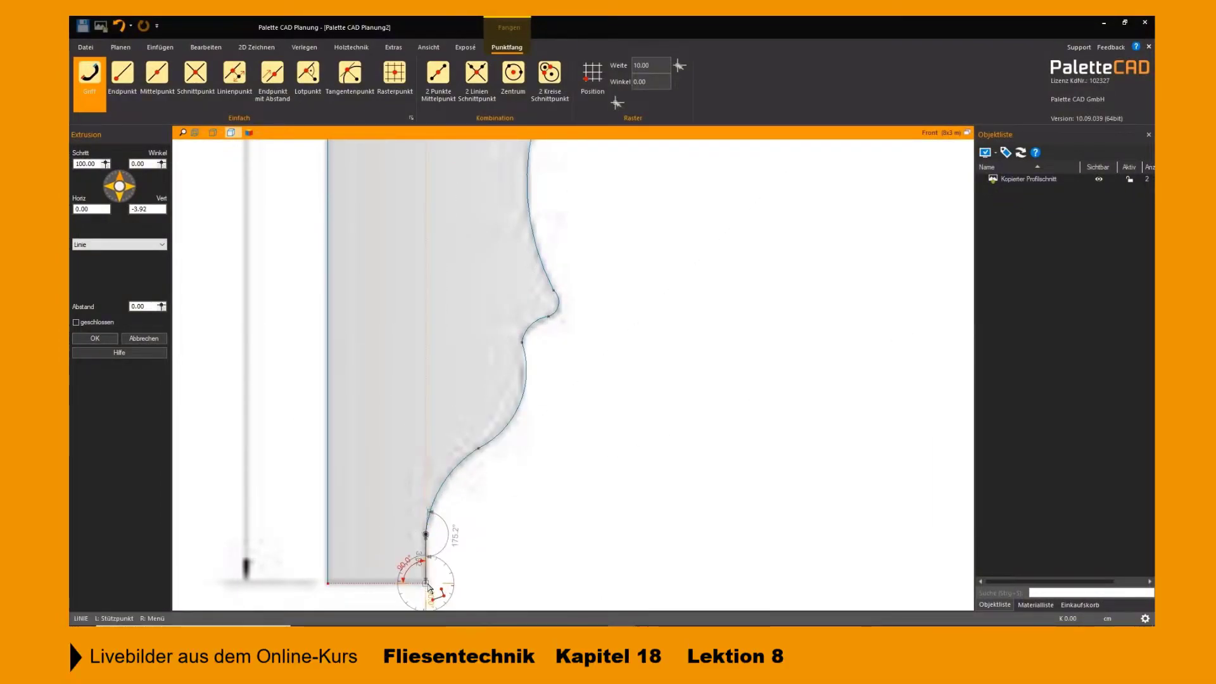
pyautogui.click(328, 583)
pyautogui.rightClick(327, 583)
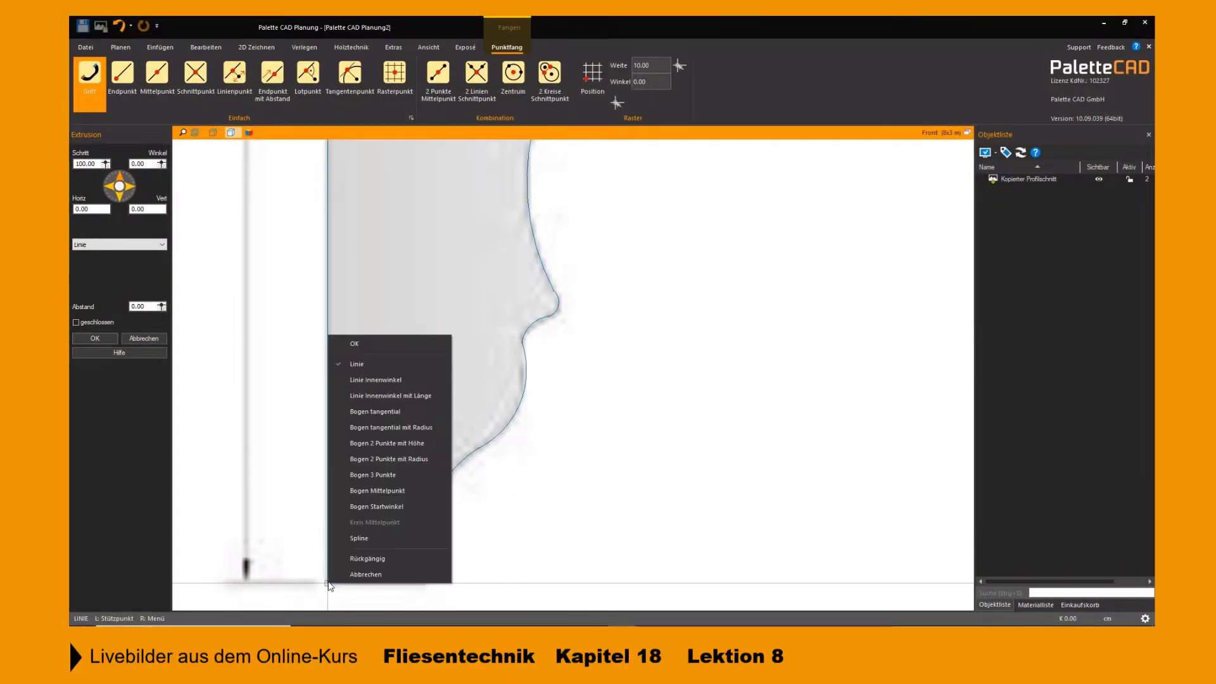
pyautogui.click(373, 350)
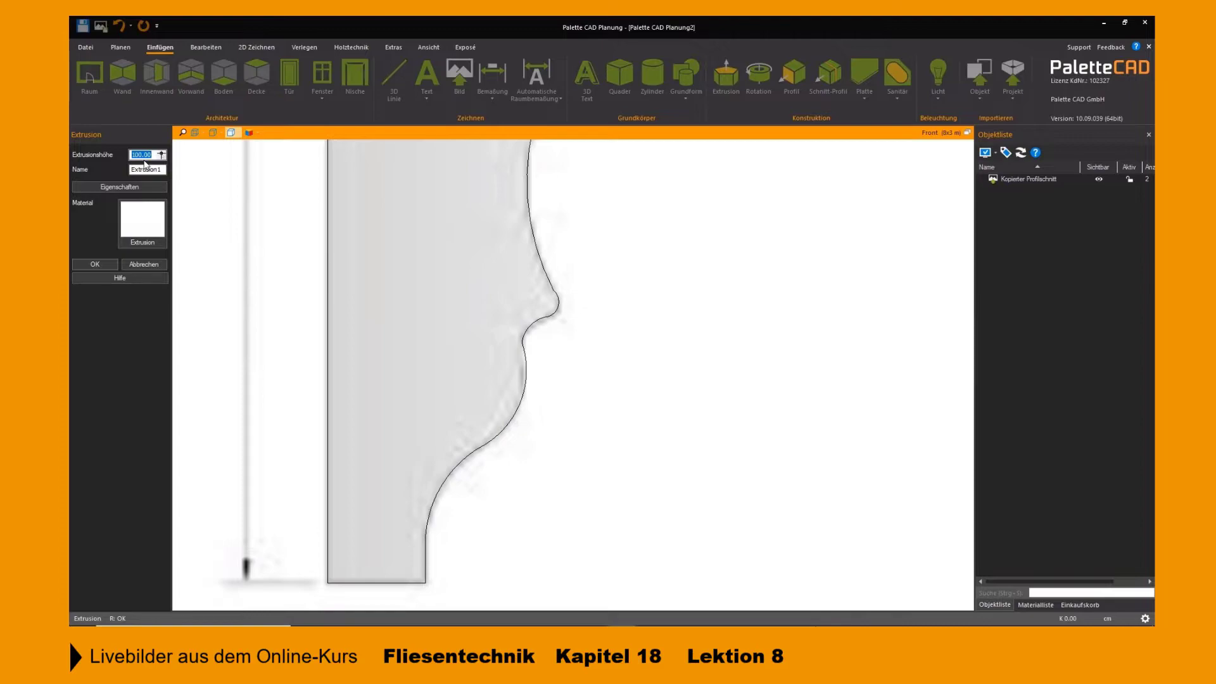
pyautogui.click(106, 264)
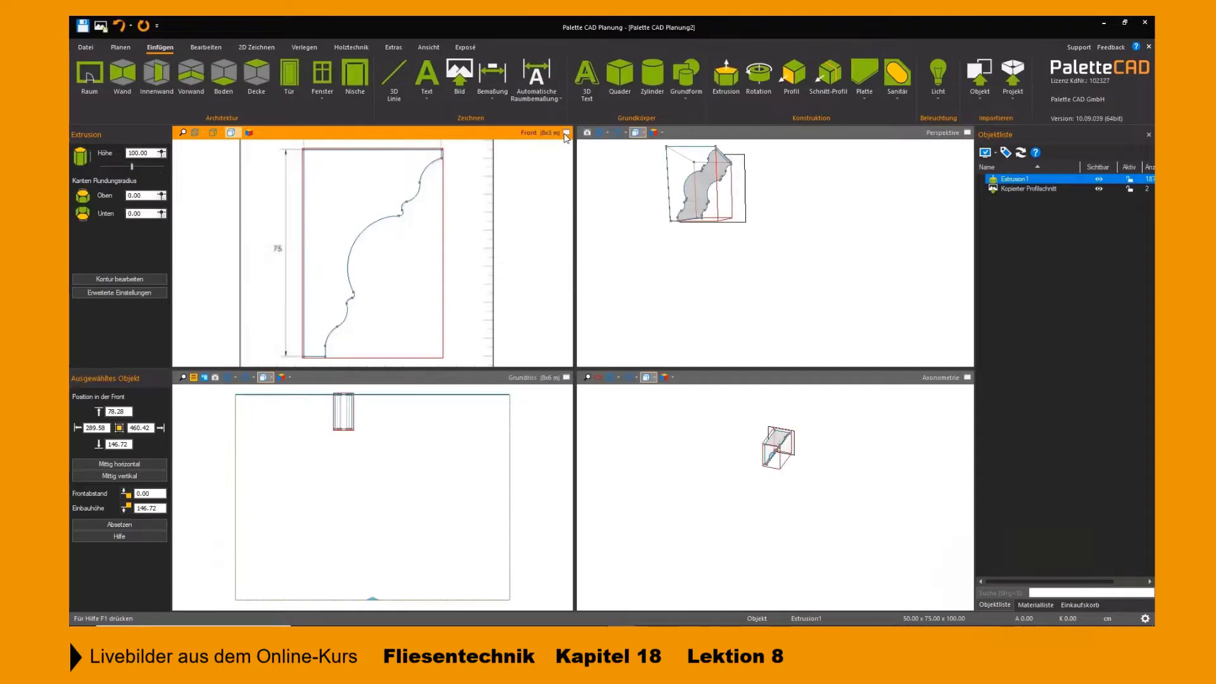
pyautogui.click(734, 488)
pyautogui.scroll(5, 737, 484)
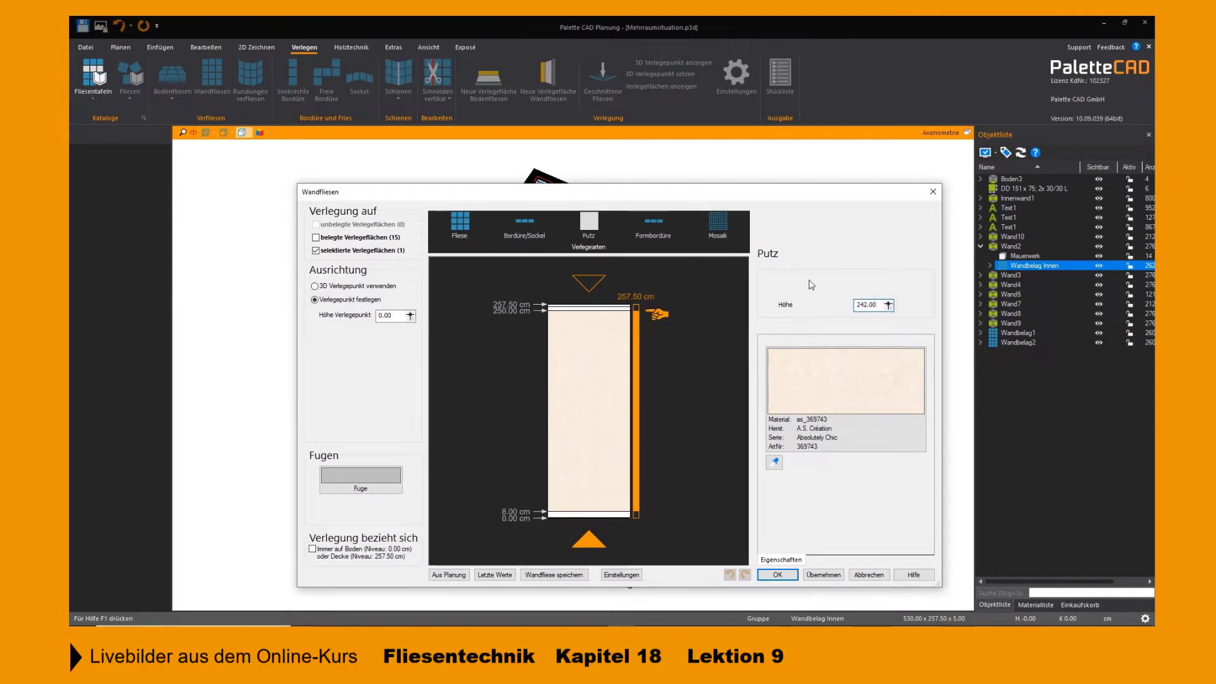
# Reduce the plaster height by 25 cm, from 242 to 217 cm
pyautogui.write('-2')
pyautogui.write('5')
pyautogui.press('Tab')
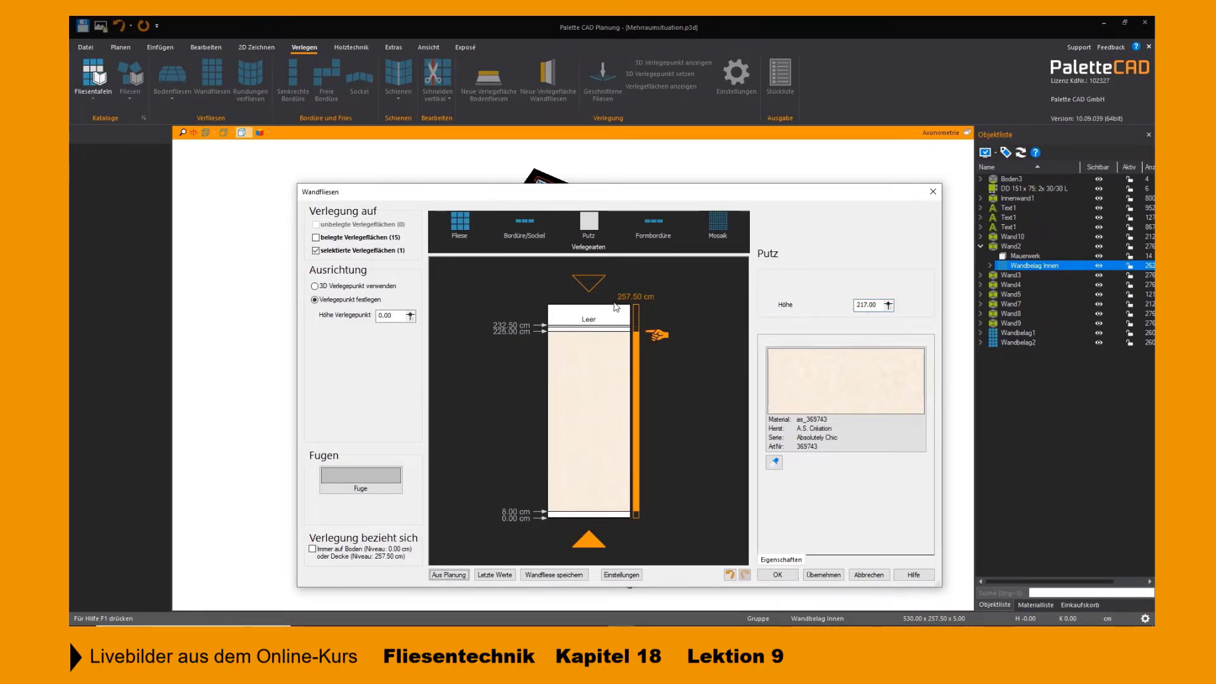